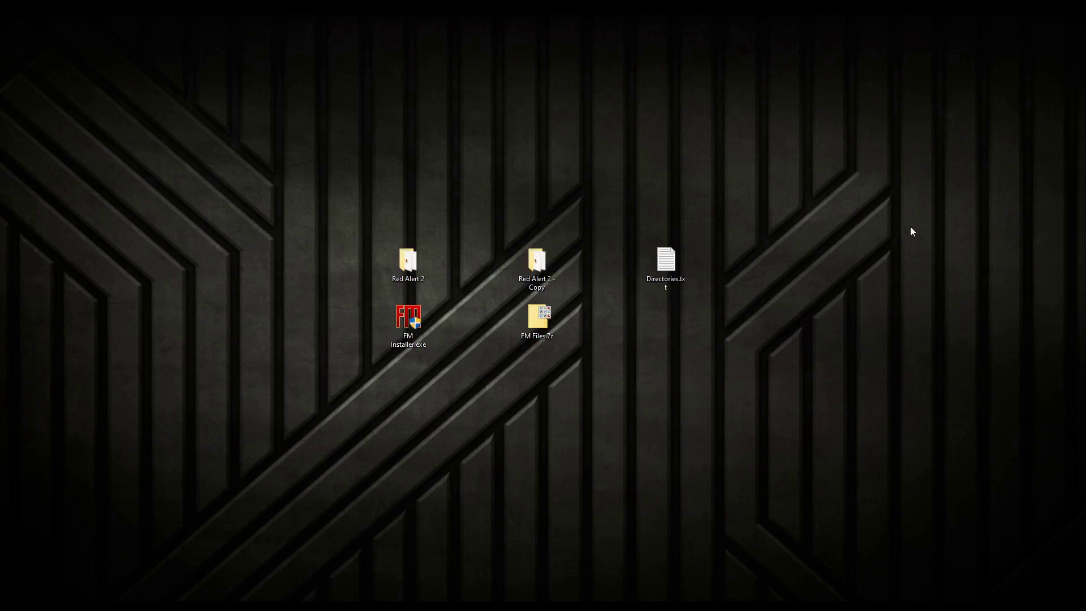
Step: Examine the Red Alert 2 install paths for The First Decade, the original disk and Origin in Directories.txt
double_click(666, 277)
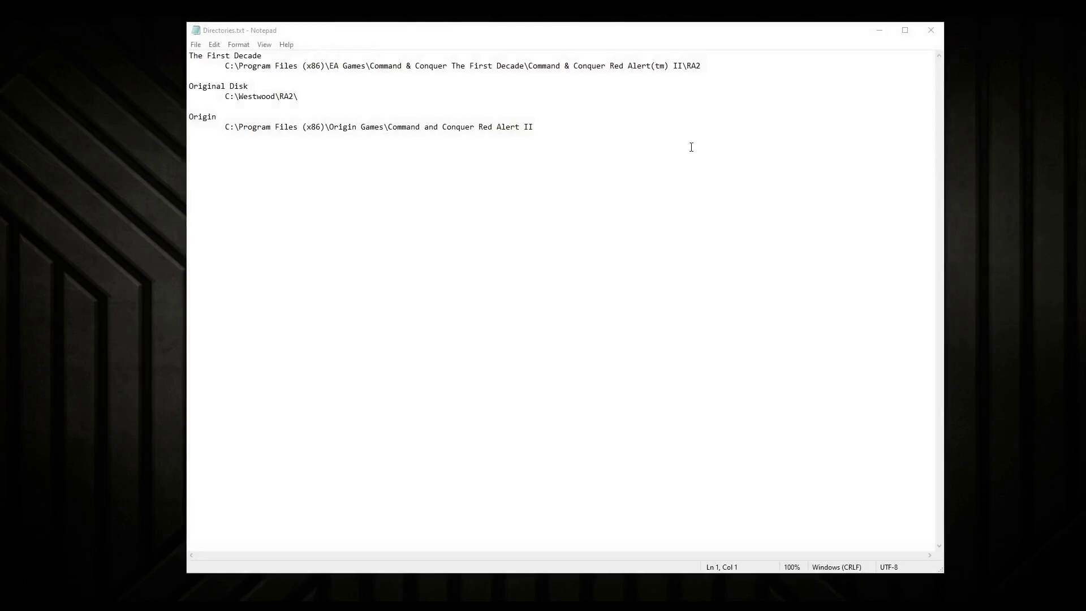
left_click(700, 251)
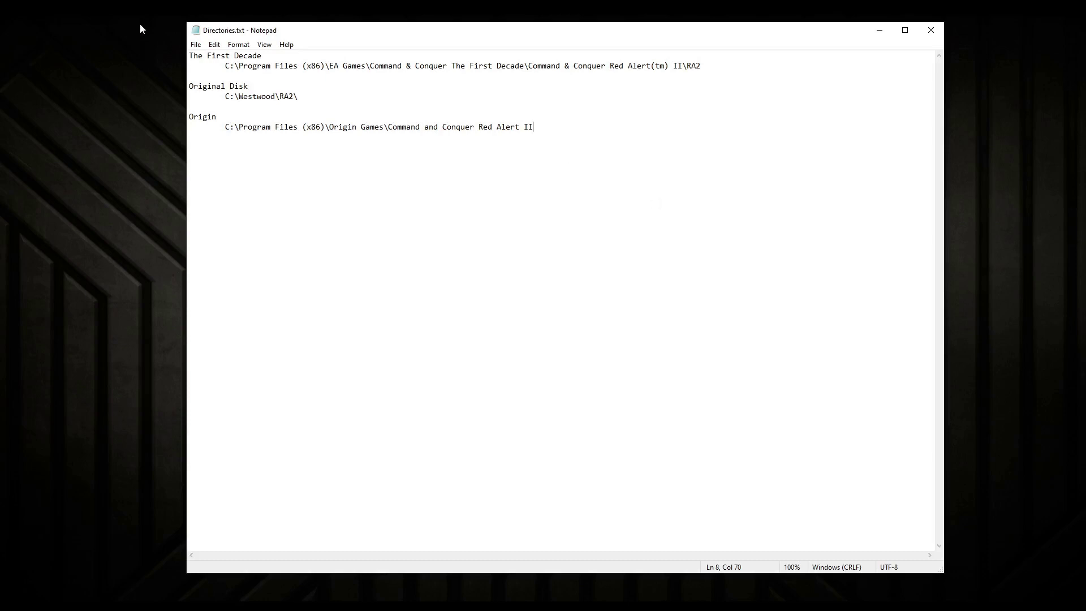
left_click_drag(225, 98, 311, 97)
left_click(311, 97)
left_click_drag(226, 66, 698, 68)
left_click_drag(395, 67, 671, 68)
left_click_drag(566, 67, 702, 67)
left_click(736, 68)
left_click_drag(189, 118, 555, 126)
left_click(584, 181)
left_click(880, 31)
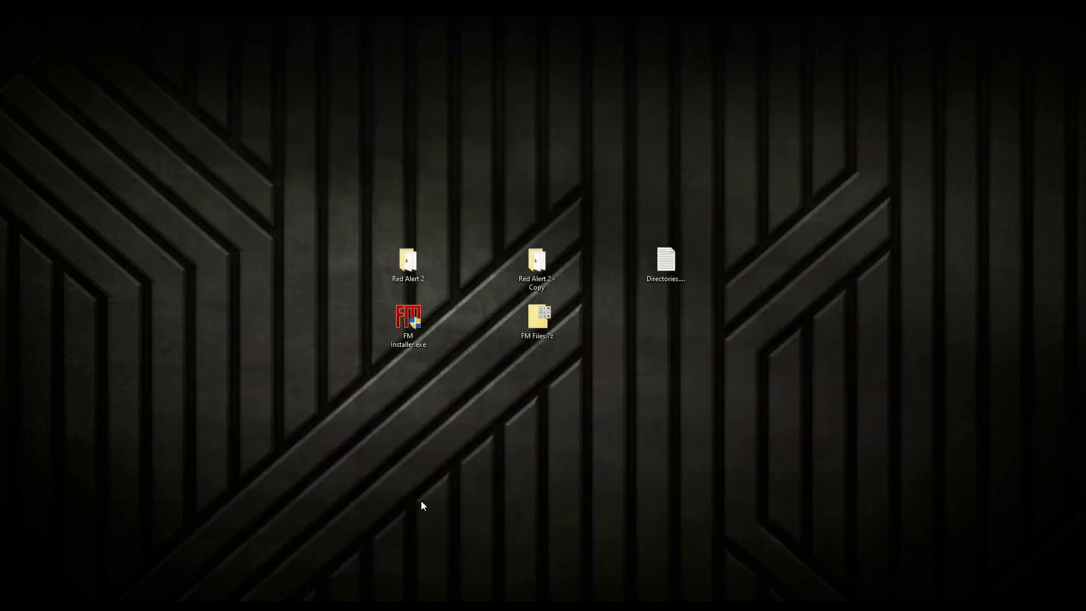
Step: Open the Red Alert 2 folder from the desktop and bring up the Flipped Missions installer in front of it
left_click(416, 505)
double_click(409, 270)
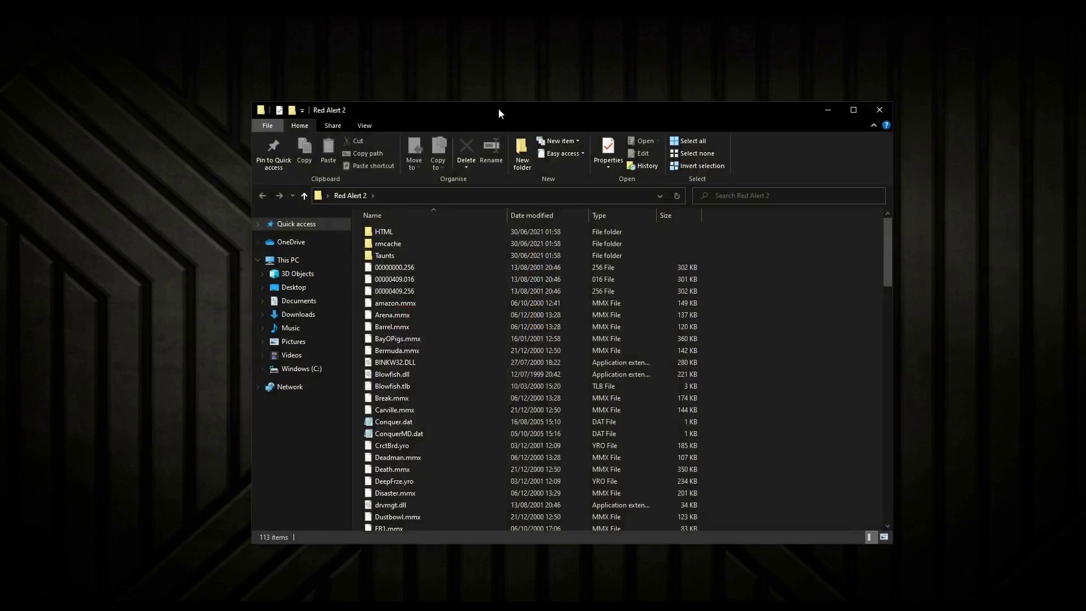
left_click_drag(499, 110, 339, 84)
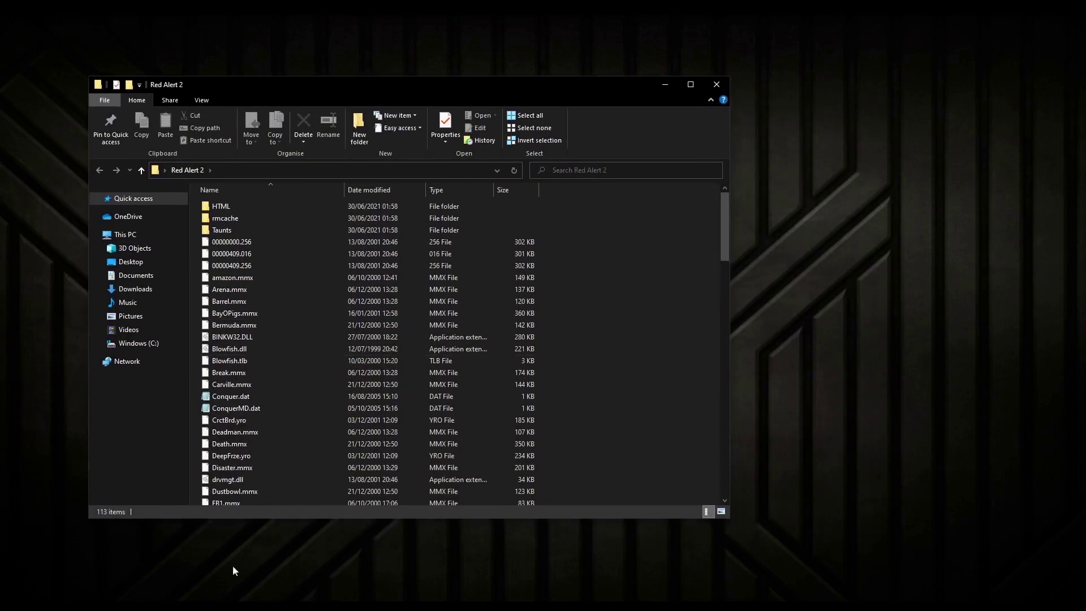
left_click(665, 85)
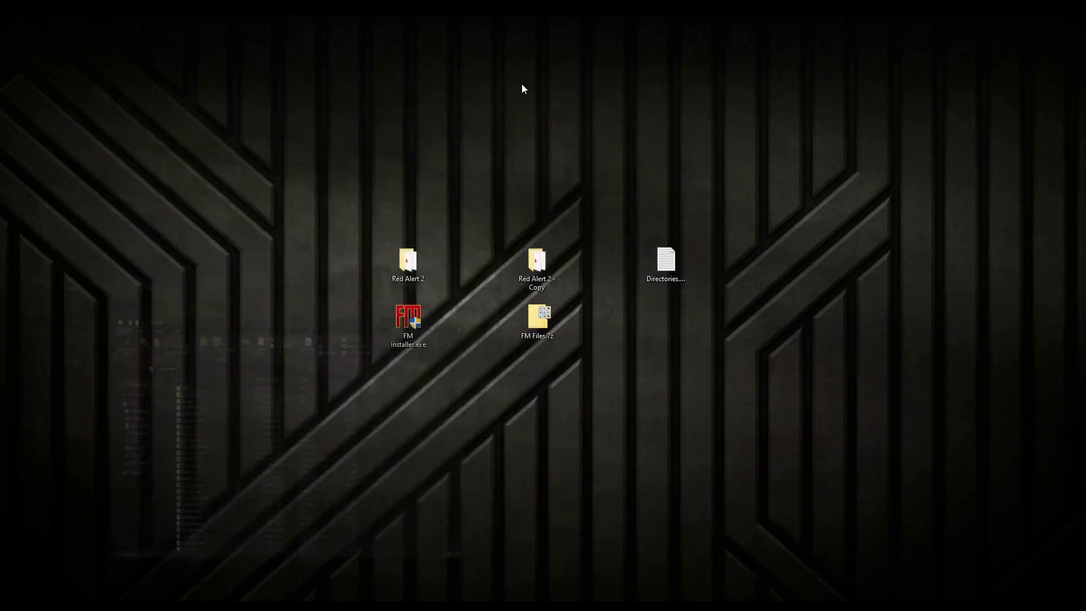
left_click(162, 595)
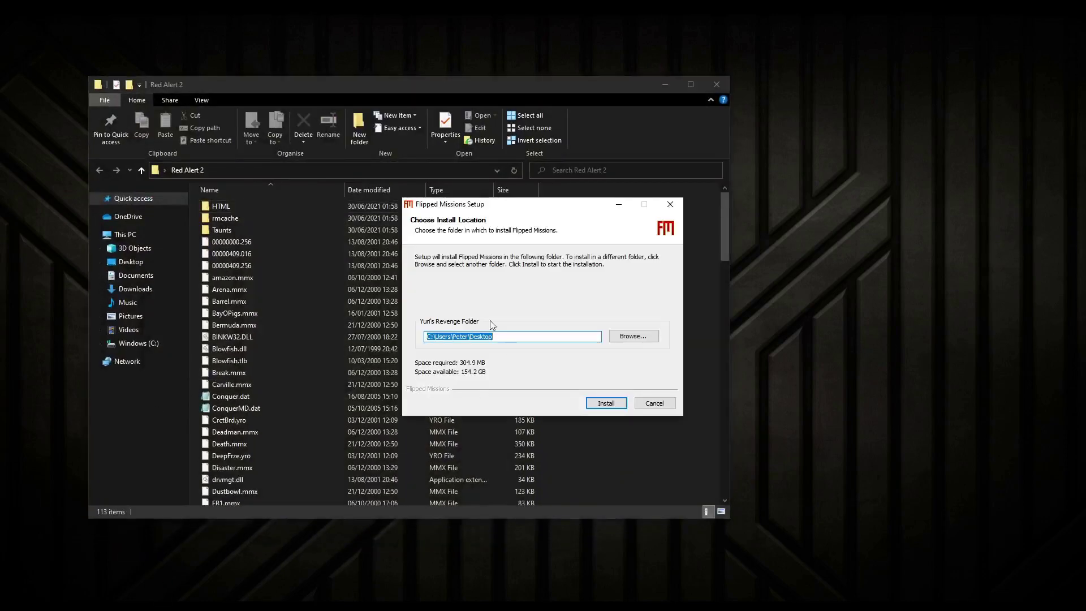
Step: Copy the path of the Red Alert 2 folder into the installer as the Yuri's Revenge folder
left_click(303, 171)
key("ctrl+c")
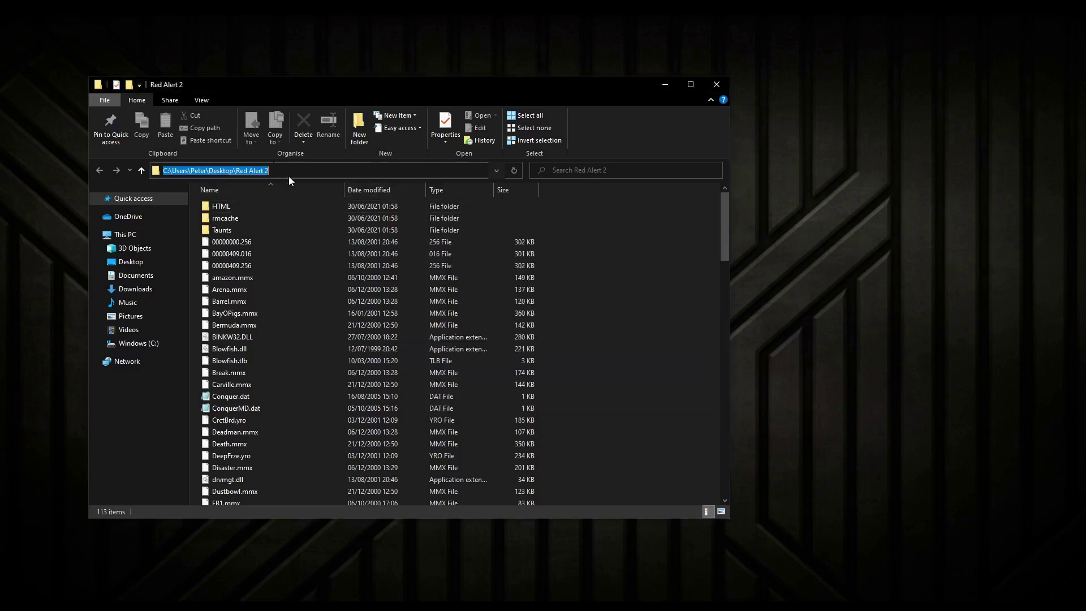
left_click(582, 271)
key("alt+Tab")
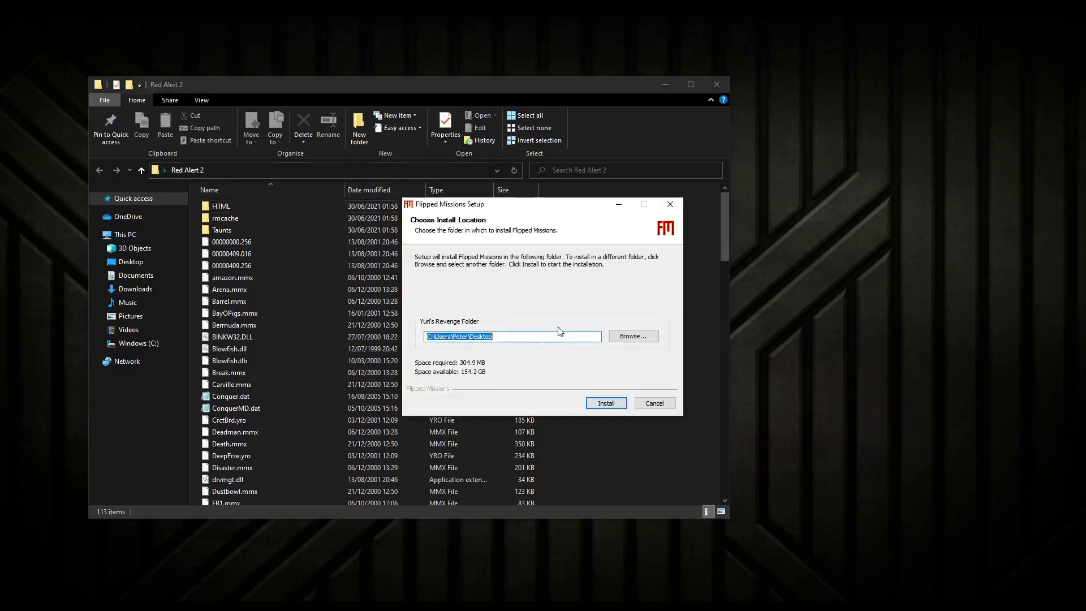
key("ctrl+v")
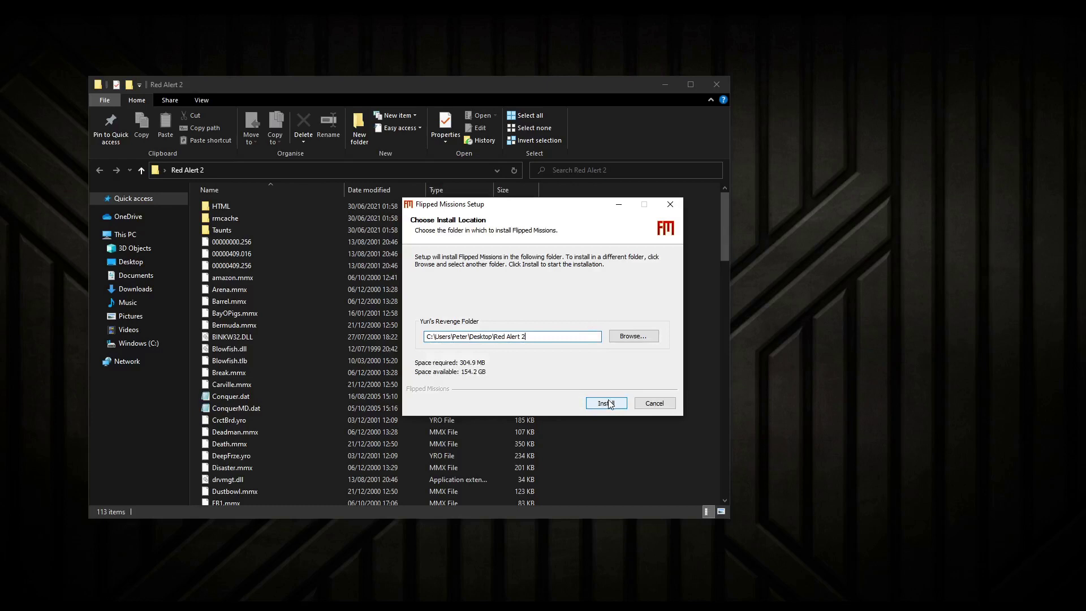
Step: Install Flipped Missions with the extraction details shown, and close the installer once it completes
left_click(606, 403)
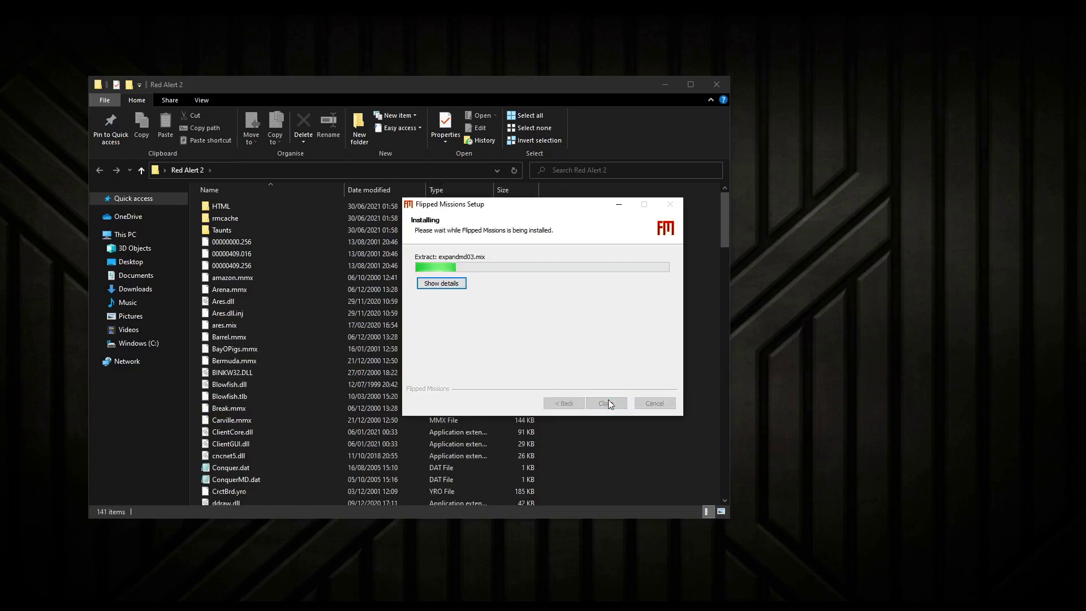
left_click(460, 283)
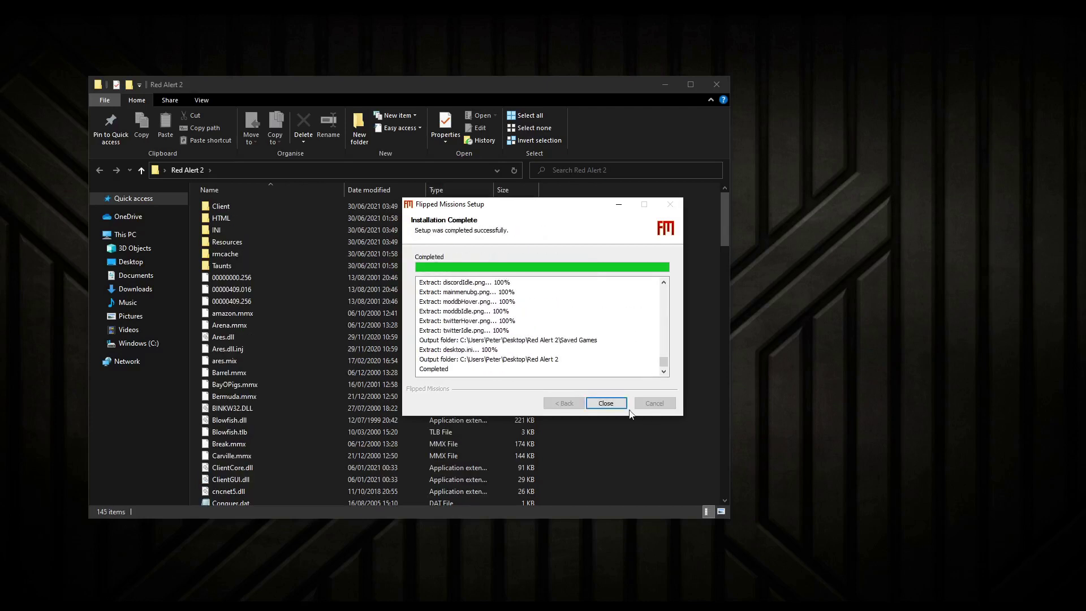
left_click(606, 403)
Step: Launch FMClient.exe from the Red Alert 2 folder and agree to configure the settings
left_click(537, 375)
scroll(599, 372, "down", 13)
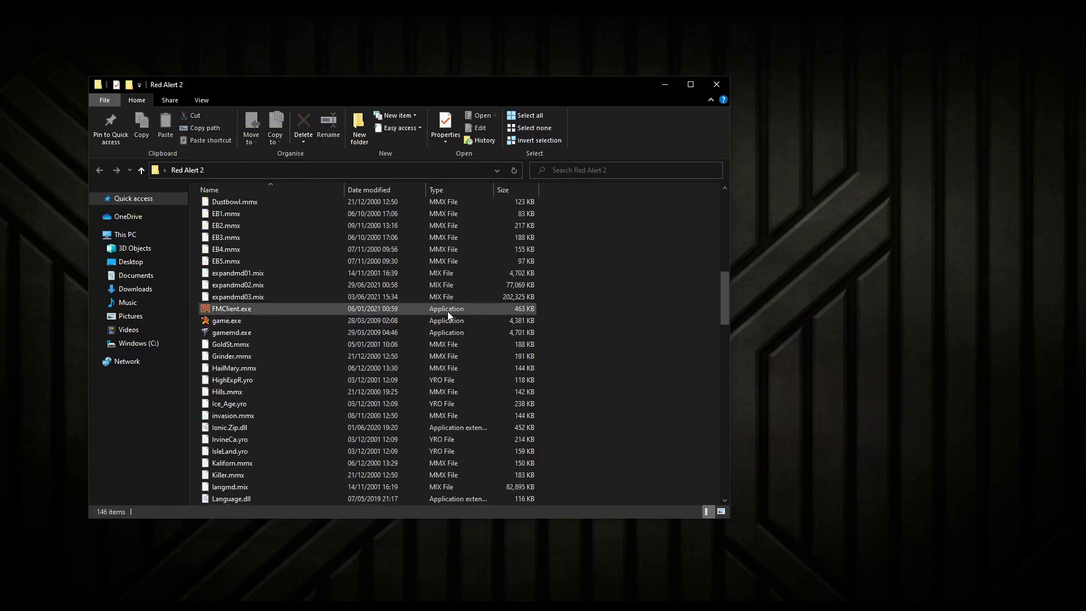
double_click(447, 309)
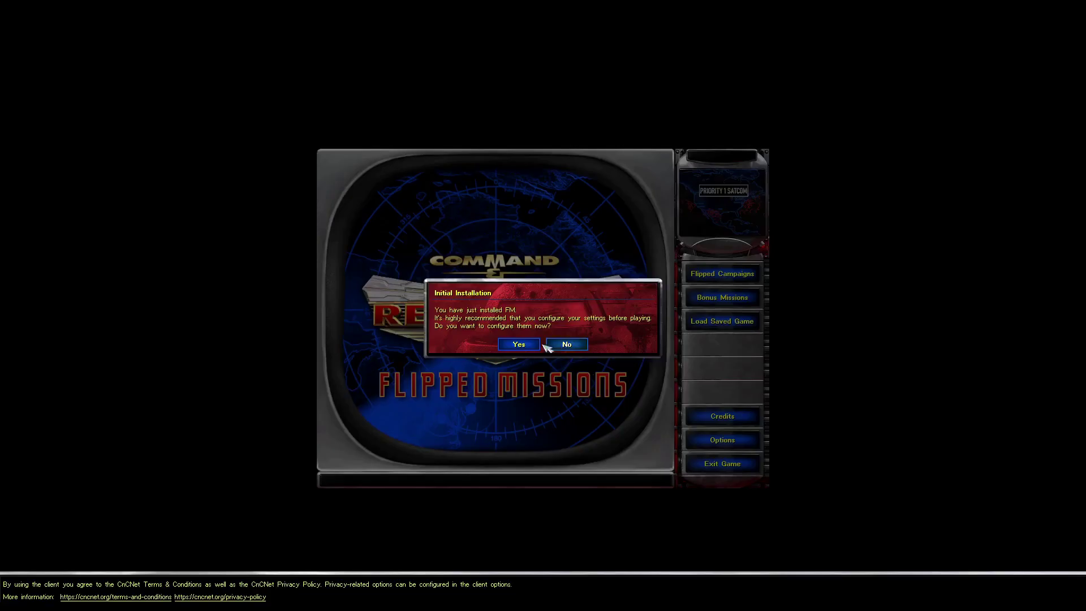
left_click(520, 345)
Step: Set the in-game resolution to 1920x1080 and the renderer to TS-DDraw, with windowed and borderless windowed mode enabled
left_click(536, 207)
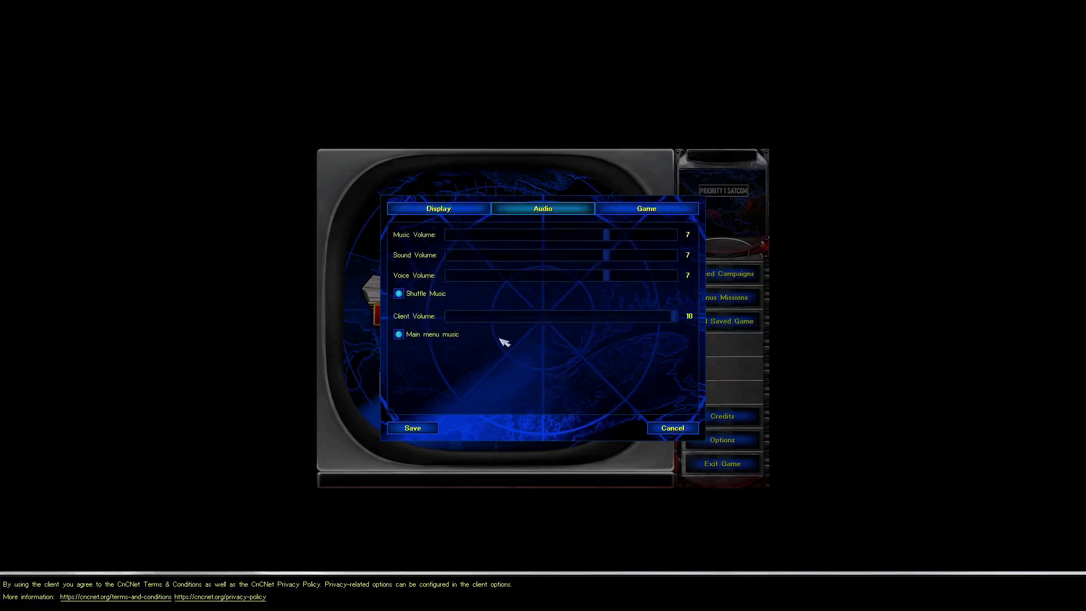
left_click(483, 211)
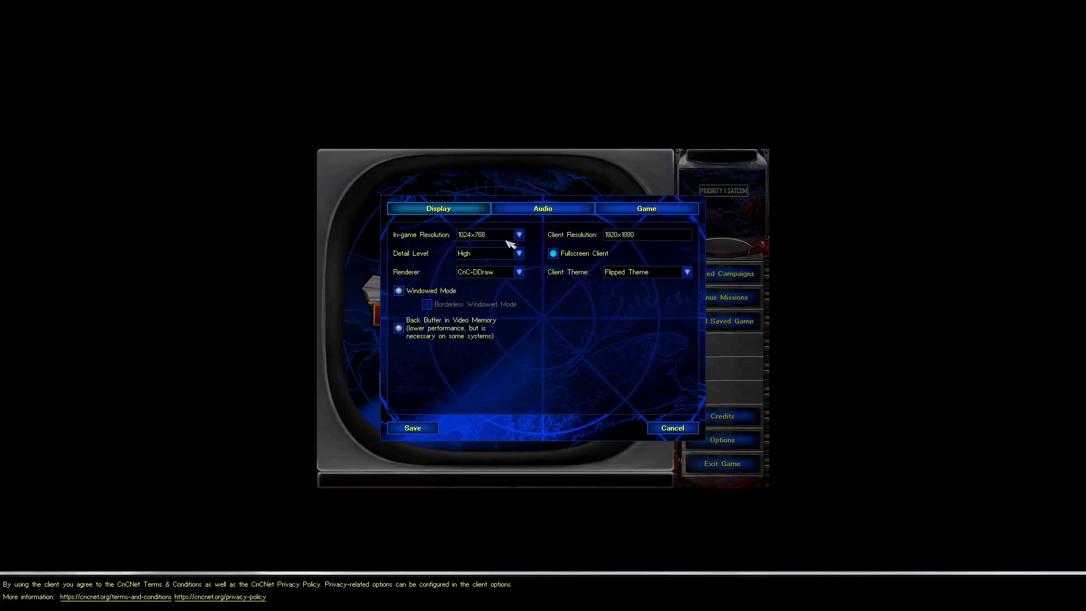
left_click(509, 235)
left_click(485, 431)
left_click(482, 272)
left_click(486, 304)
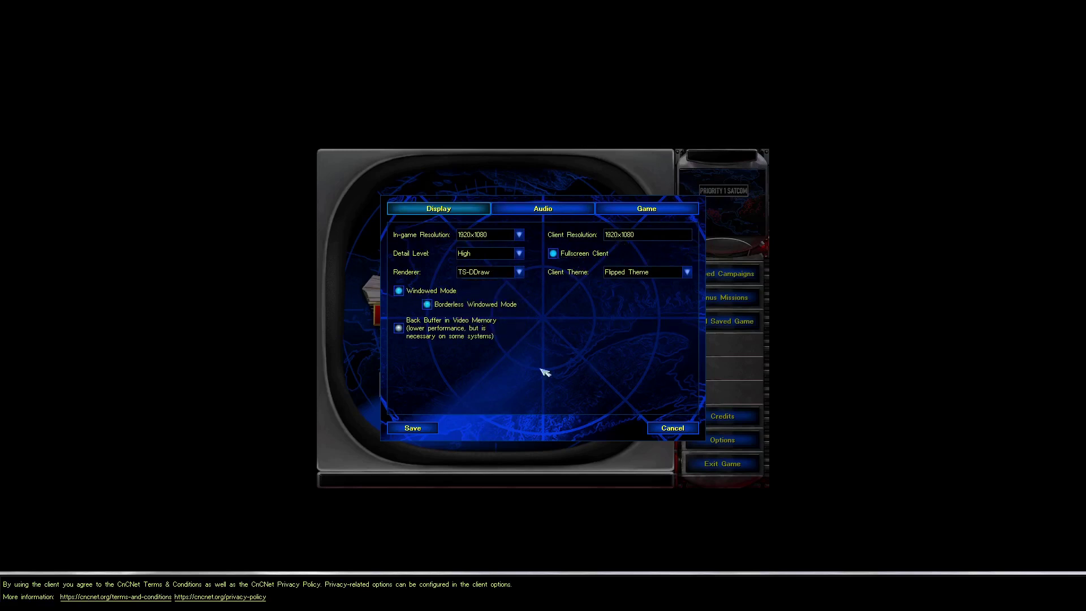
left_click(1053, 596)
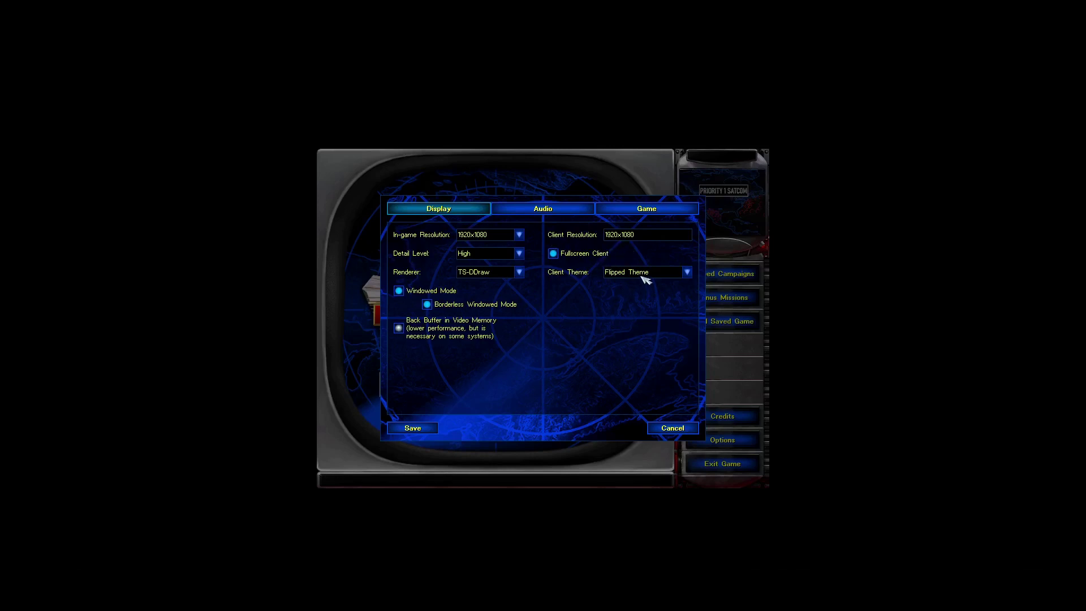
Step: Review the available client themes, renderers and in-game resolutions in the display settings
left_click(643, 275)
left_click(647, 284)
left_click(518, 273)
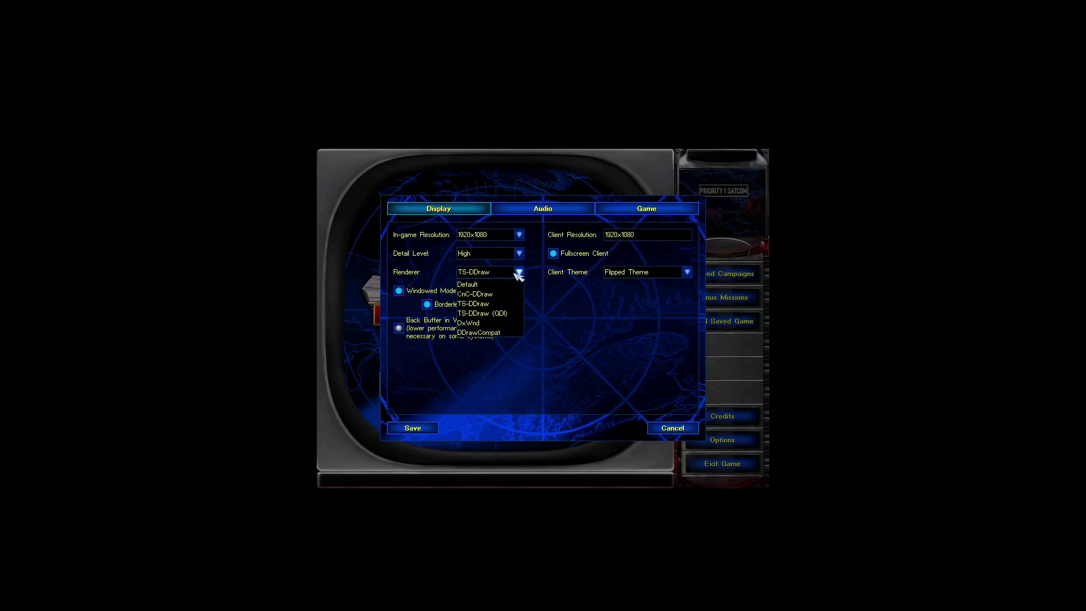
left_click(518, 273)
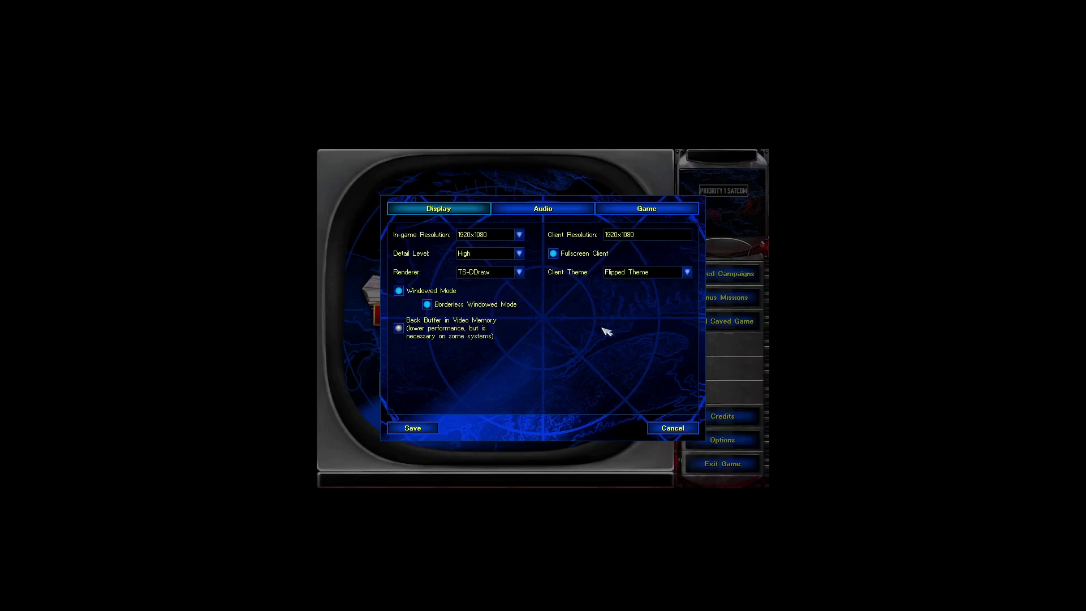
left_click(518, 236)
left_click(518, 235)
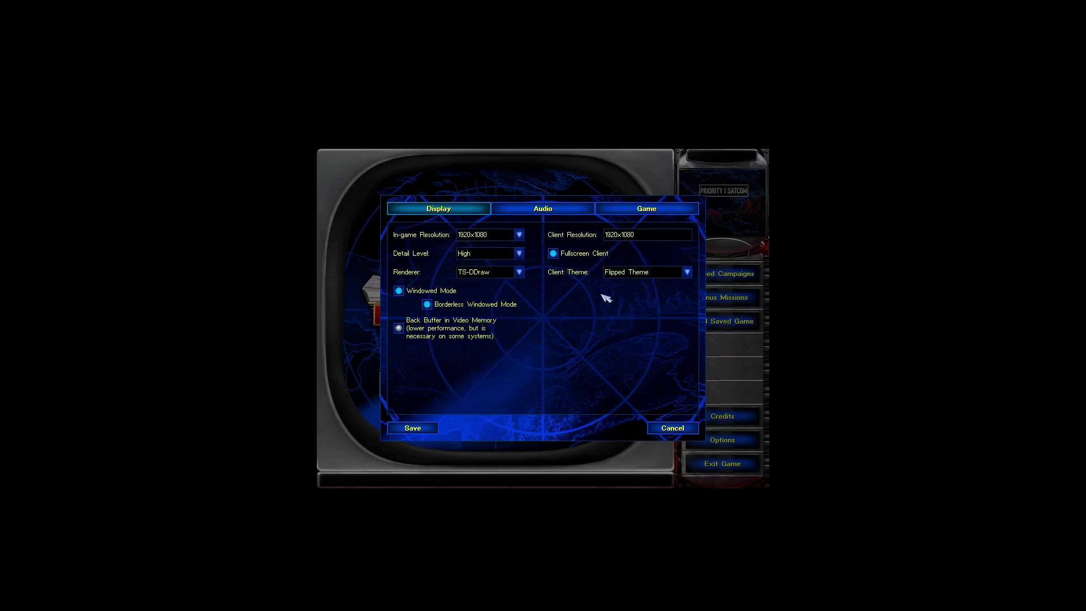
Step: Check the audio and game options, including the player name, and save the settings without restarting the client
left_click(575, 211)
left_click(624, 212)
left_click(496, 318)
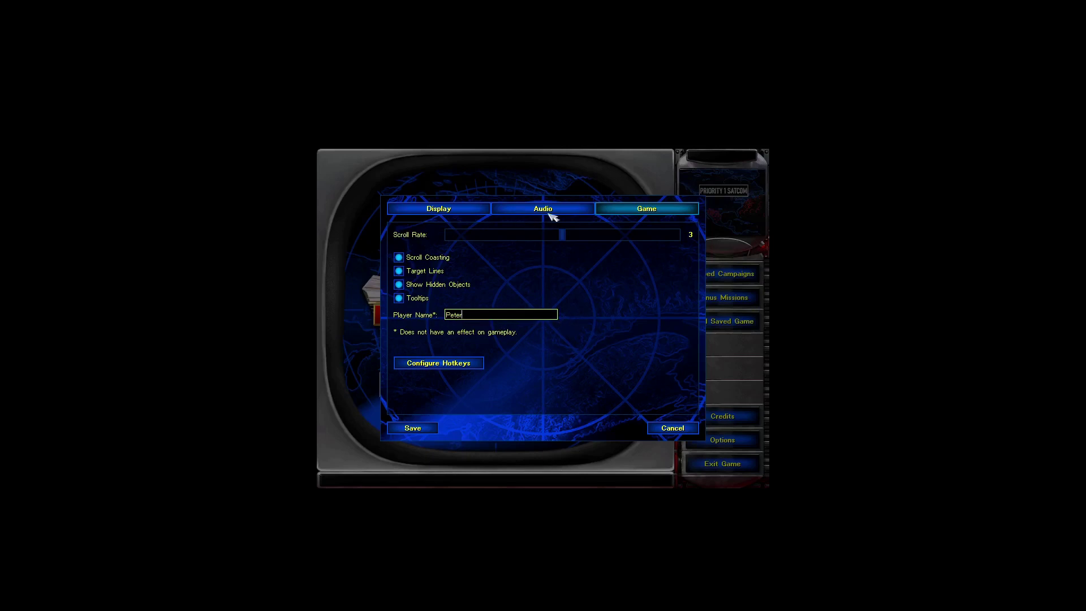
left_click(424, 430)
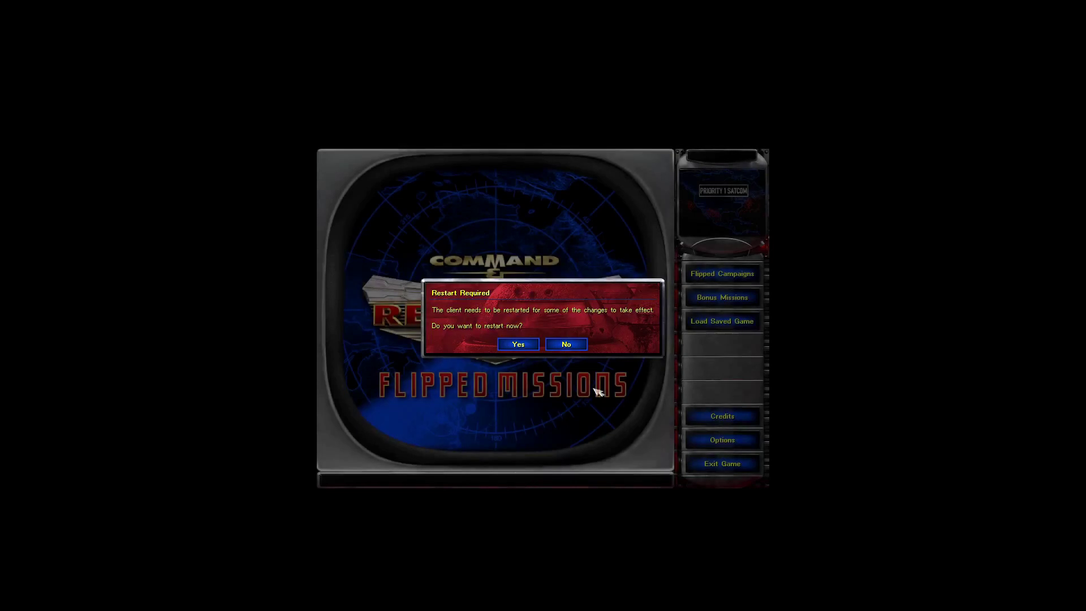
left_click(578, 347)
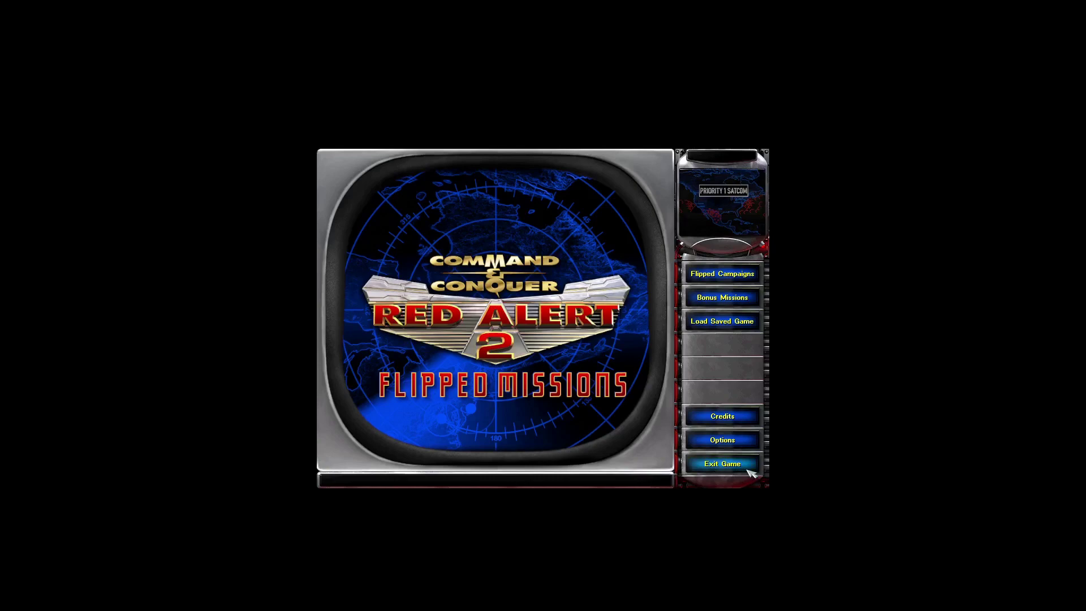
Step: Exit the Flipped Missions client and delete the Red Alert 2 folder from the desktop
left_click(748, 469)
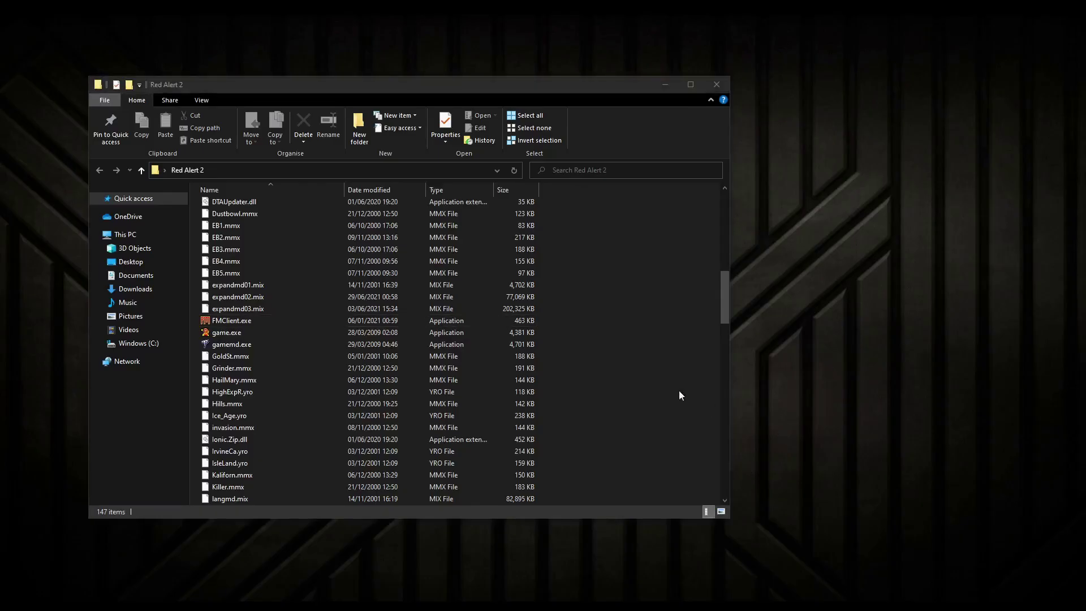
left_click(716, 86)
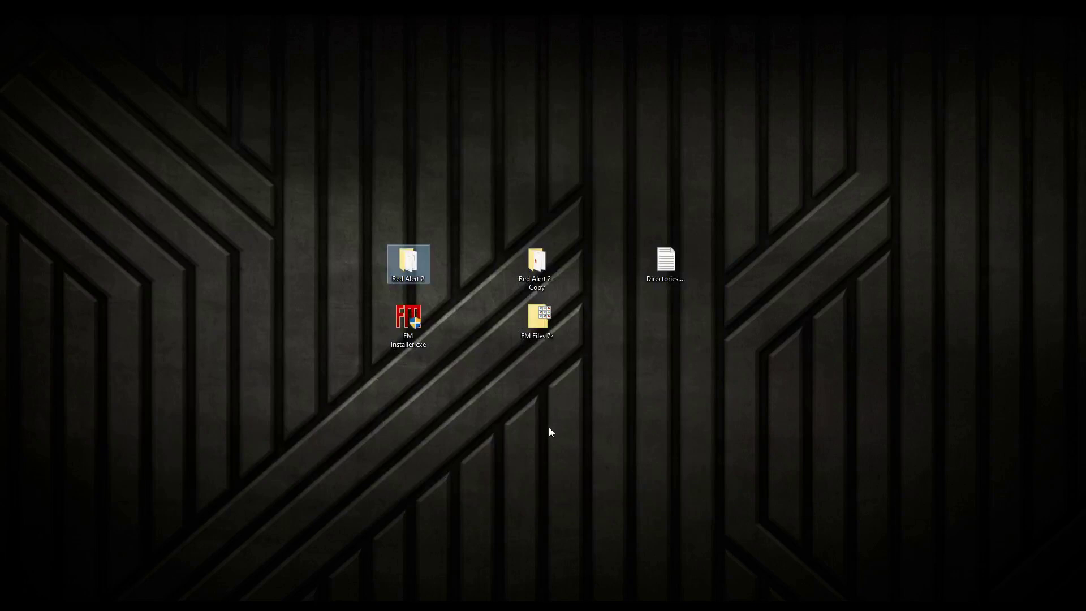
key("Delete")
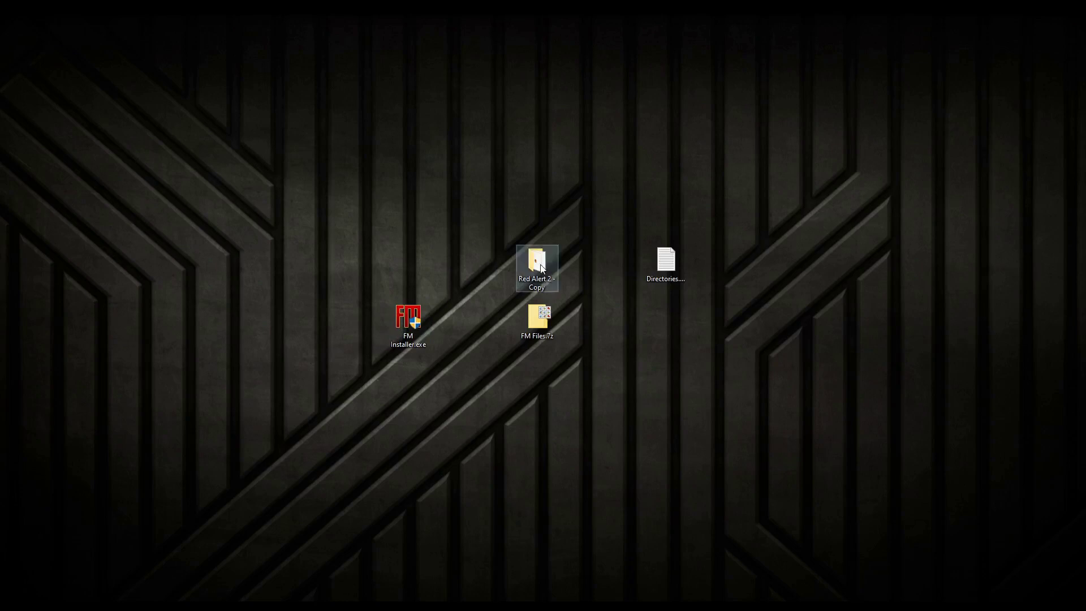
Step: Open the FM folder inside FM Files.7z and place the Red Alert 2 - Copy folder window beside it
double_click(539, 328)
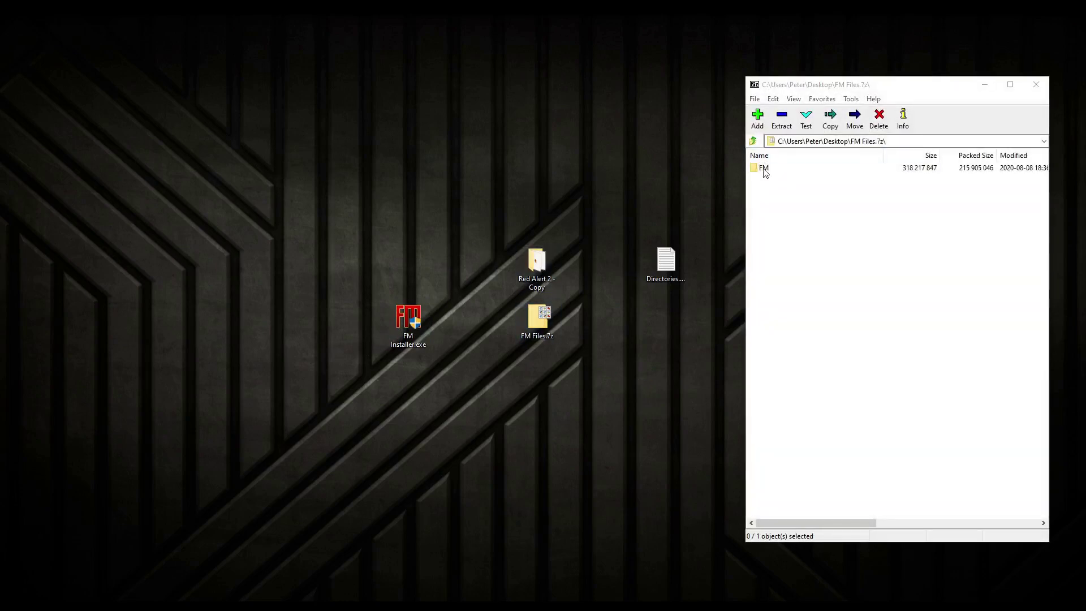
double_click(764, 168)
double_click(524, 270)
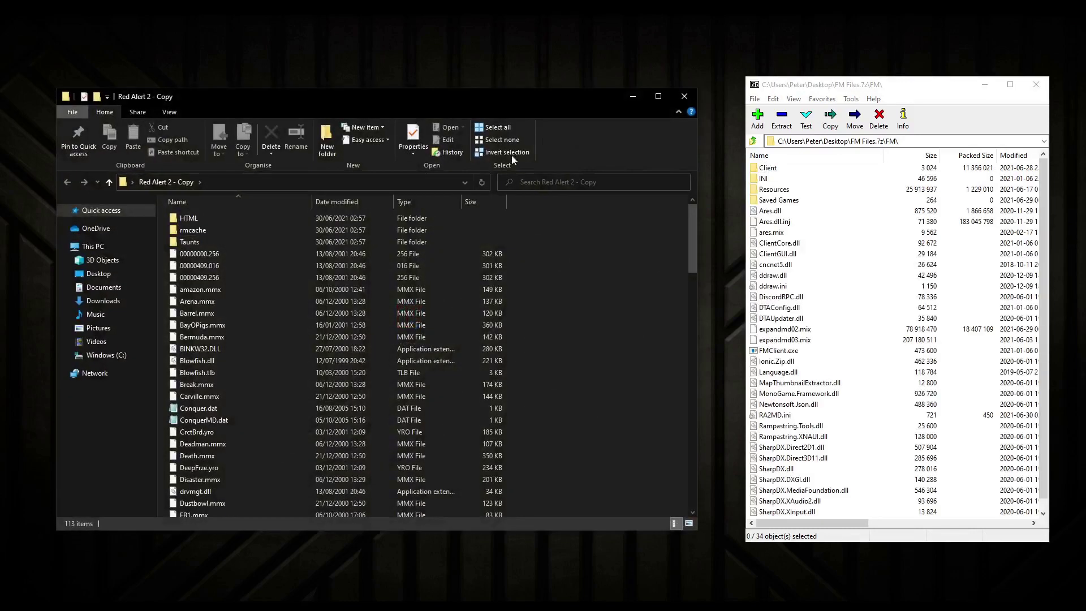
left_click_drag(511, 100, 498, 74)
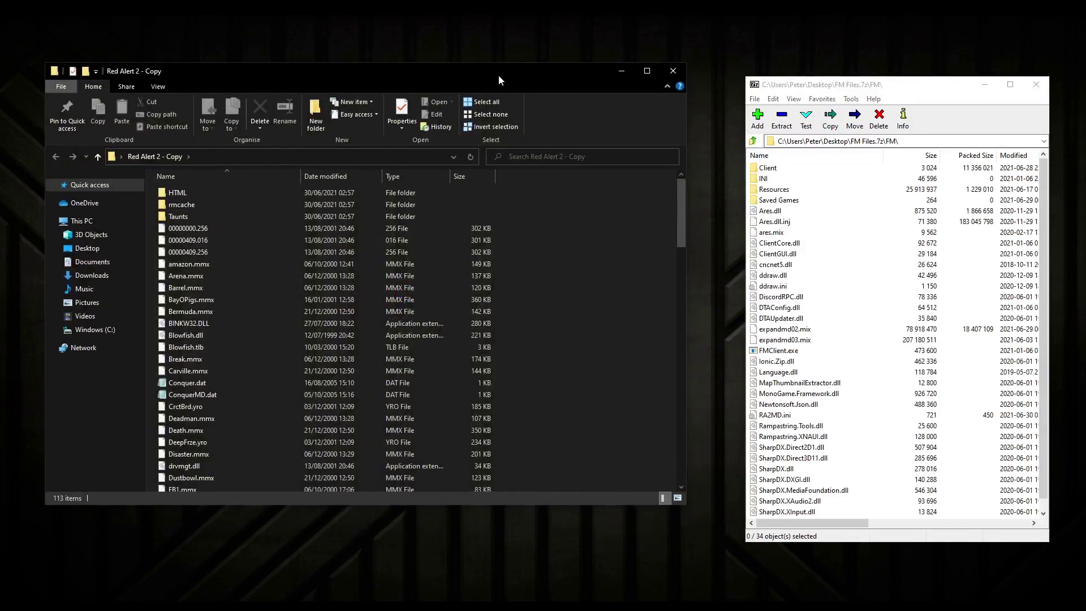
Step: Extract all items of the archive's FM folder into the Red Alert 2 - Copy folder
left_click(761, 201)
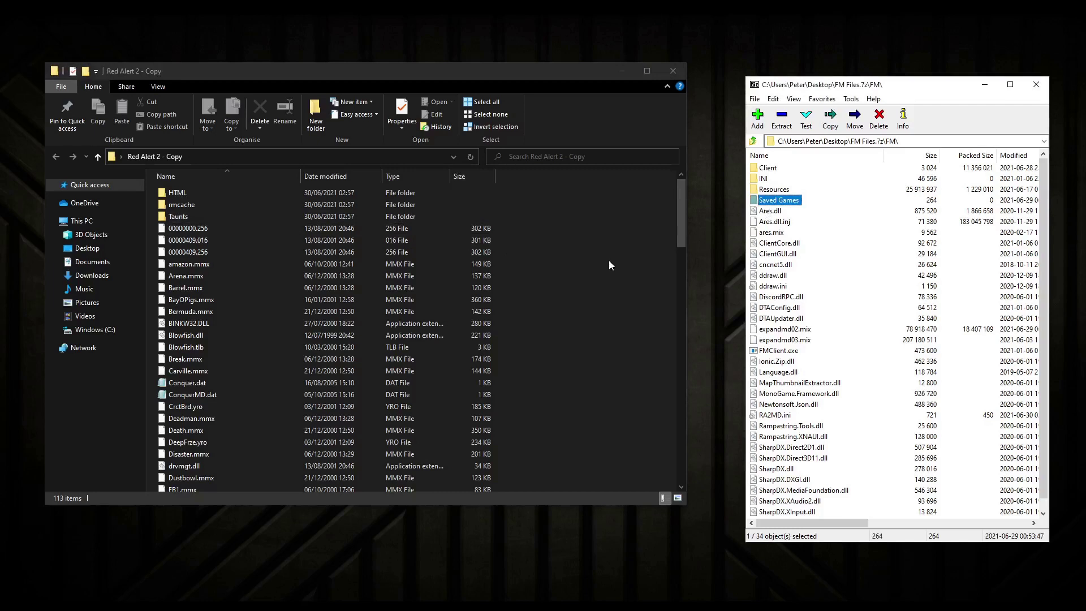
left_click(780, 242)
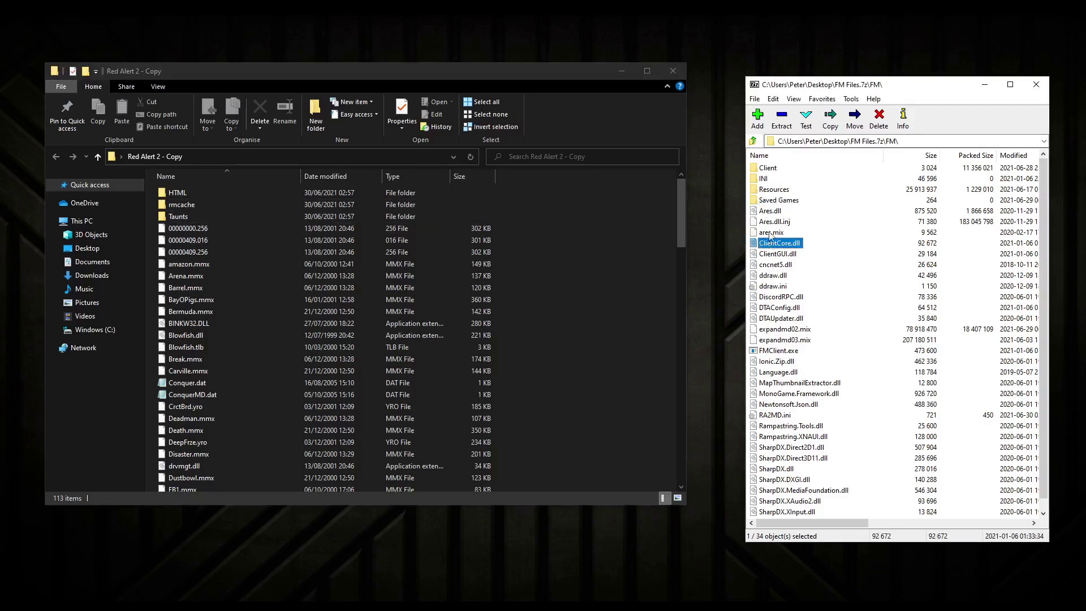
key("ctrl+a")
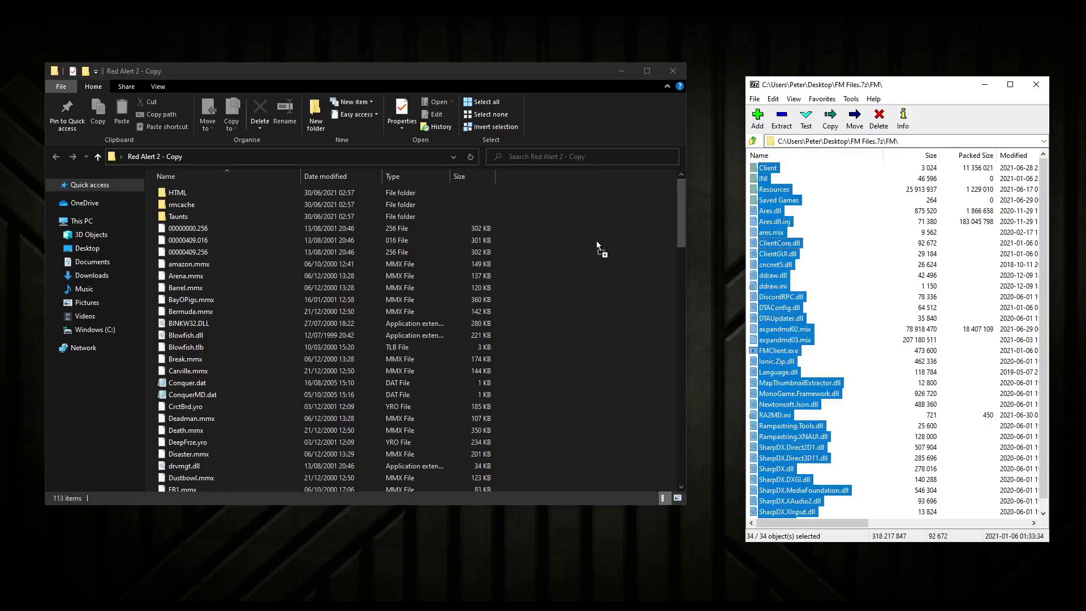
left_click_drag(596, 240, 596, 240)
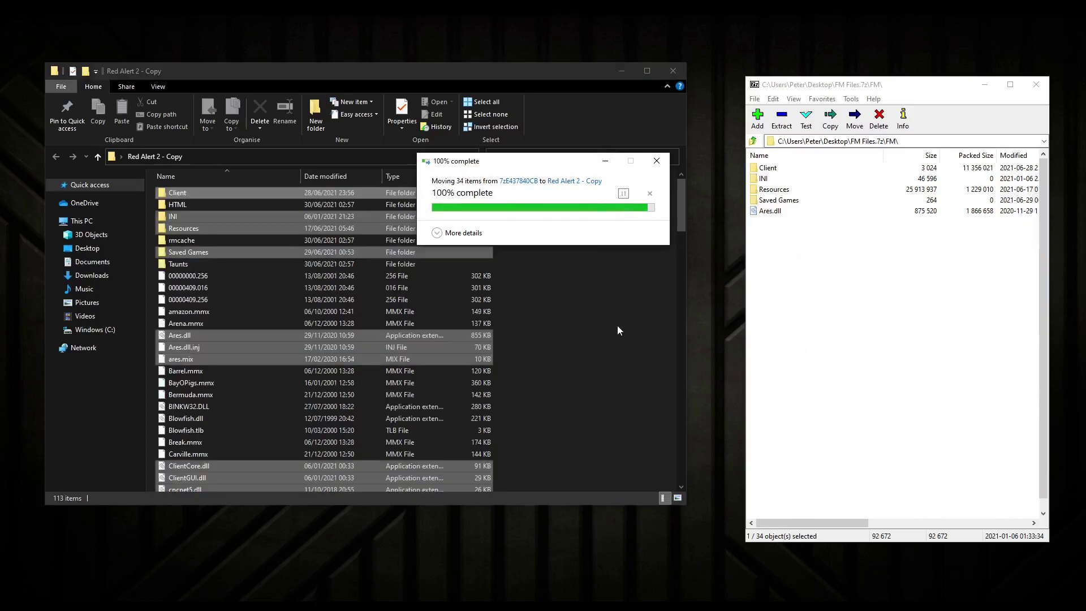
left_click(589, 326)
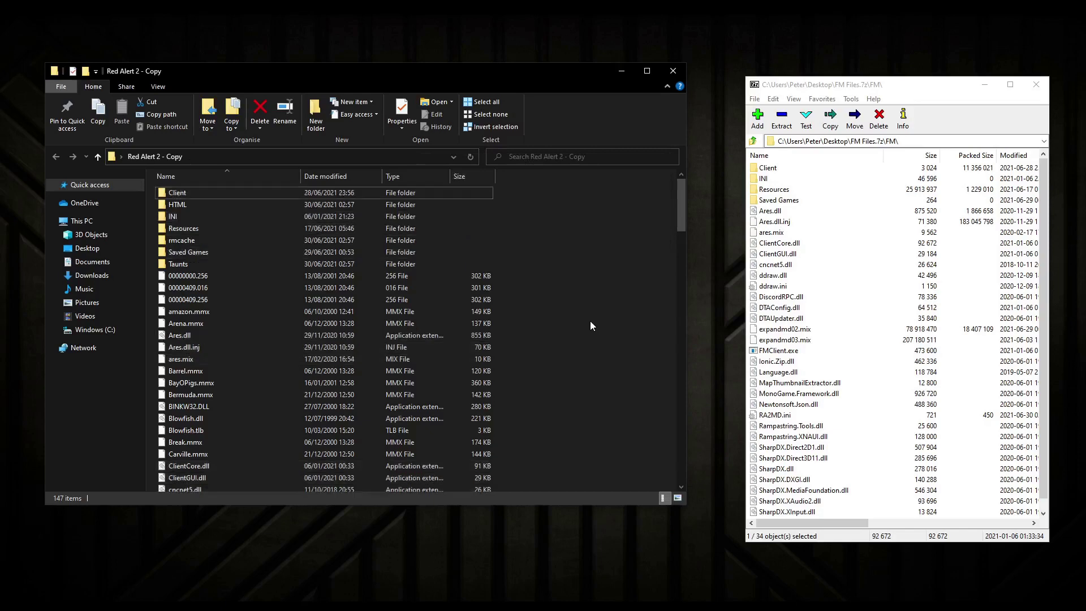
Step: Find FMClient.exe in the Red Alert 2 - Copy folder and launch it
left_click(426, 315)
scroll(436, 327, "down", 12)
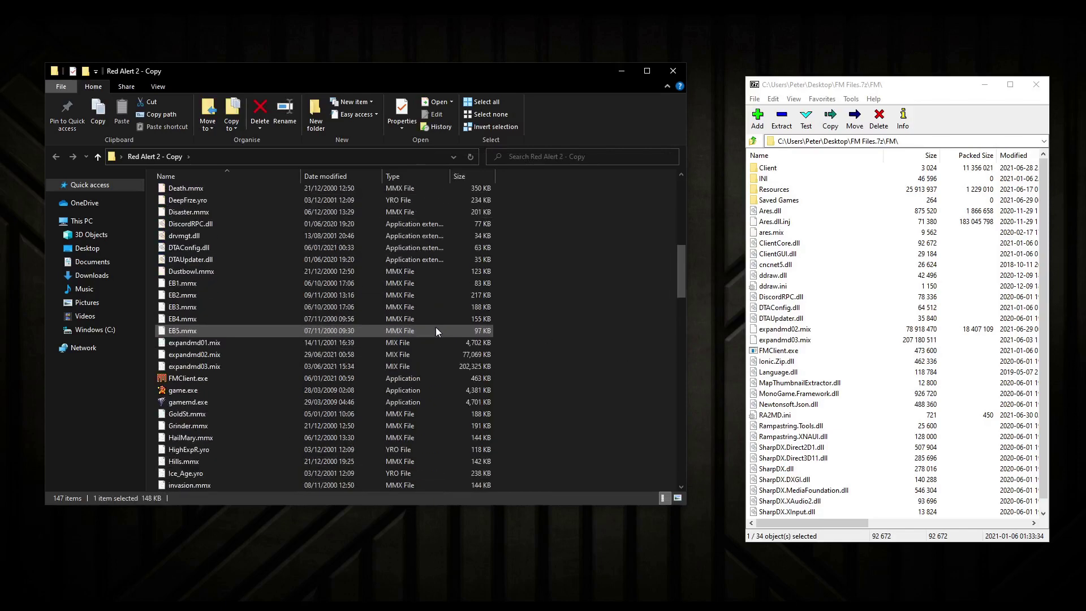
left_click(226, 333)
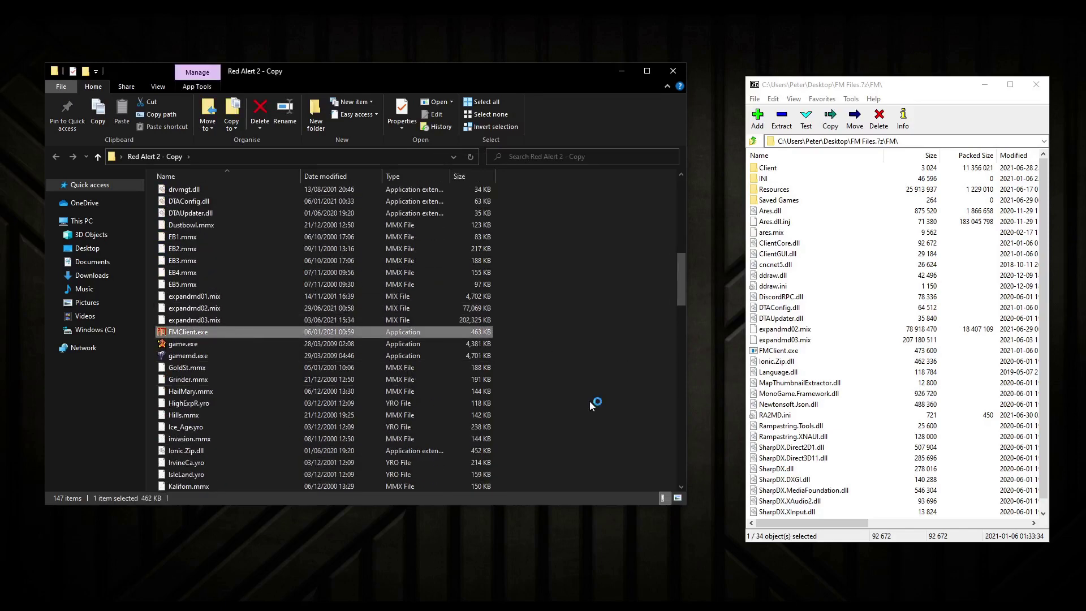
left_click(589, 402)
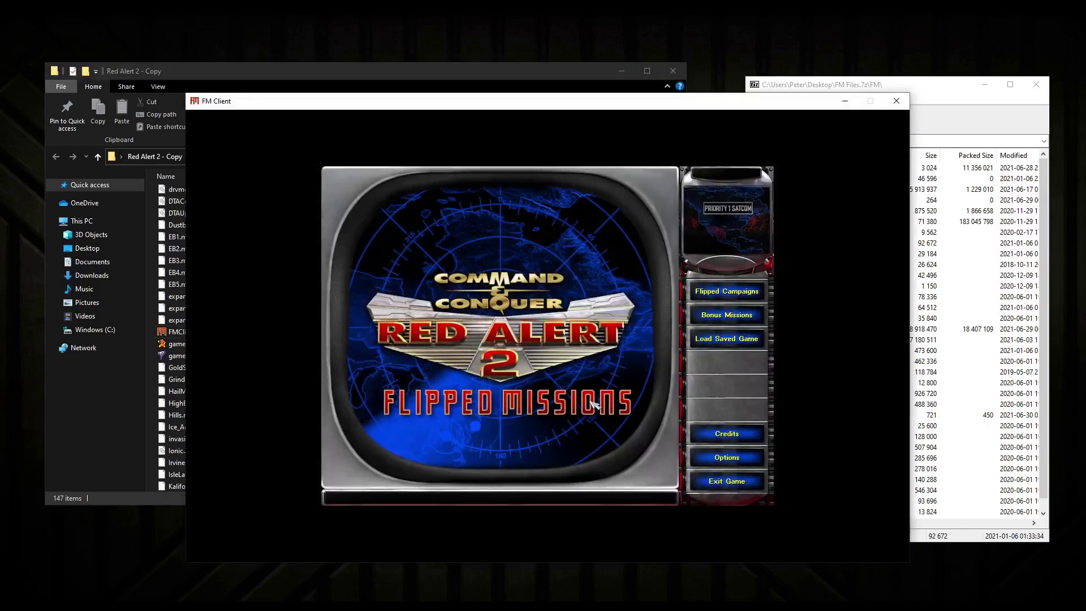
Step: Review the client's display, audio and game options, including the in-game resolution choices, and leave them without saving
left_click(761, 458)
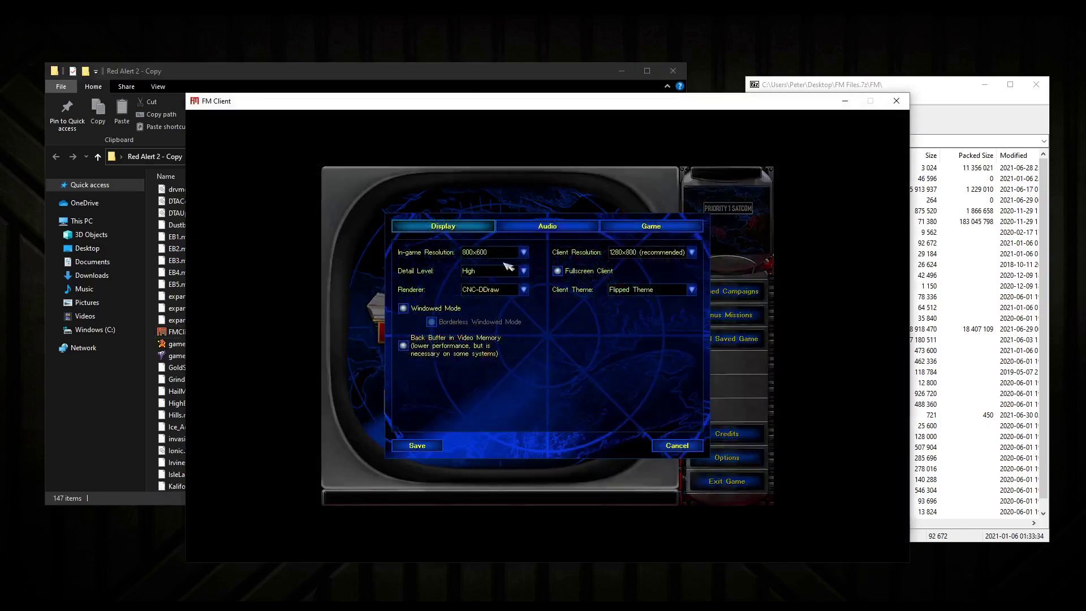
left_click(525, 253)
left_click(548, 226)
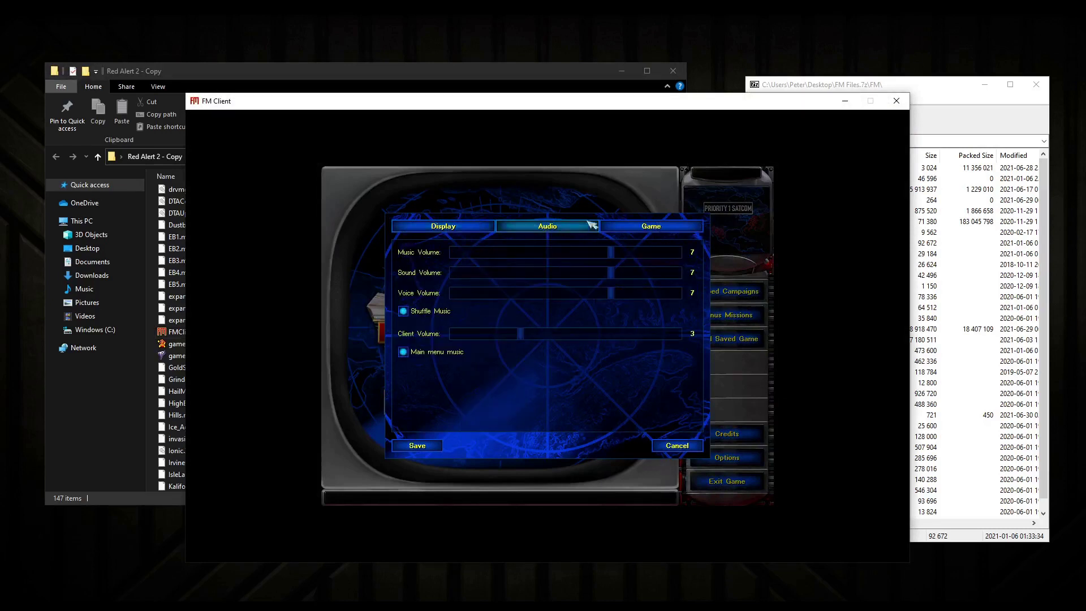
left_click(652, 225)
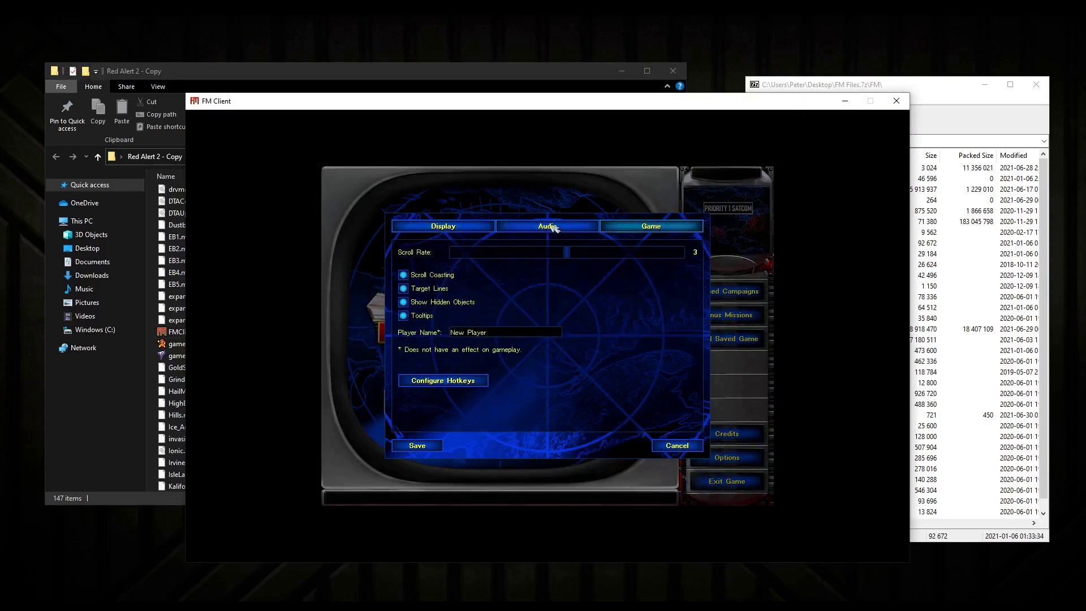
left_click(550, 227)
left_click(458, 225)
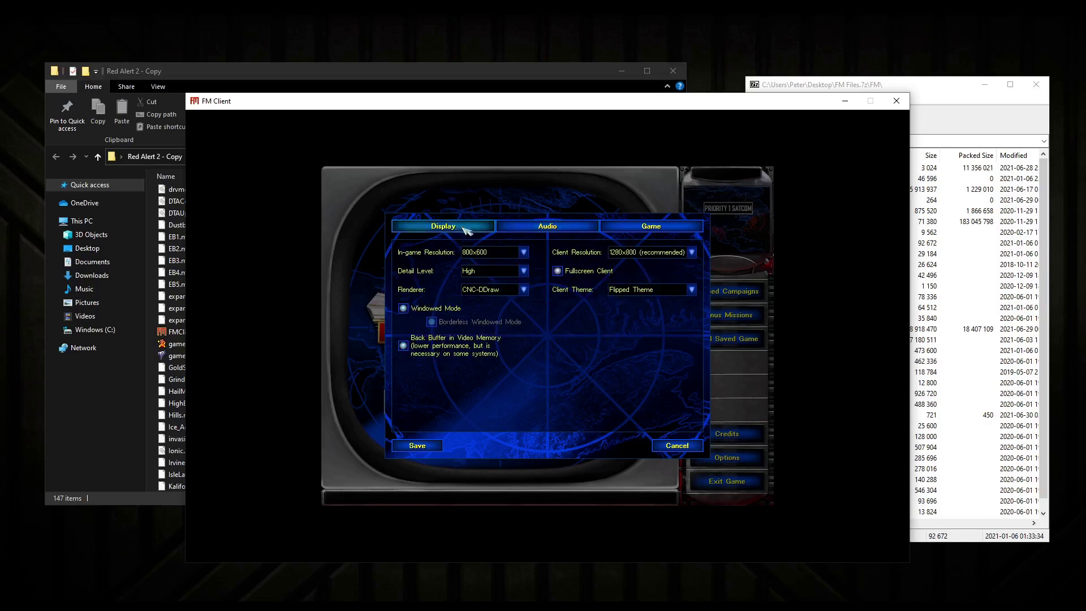
left_click(524, 252)
left_click(611, 392)
left_click(677, 446)
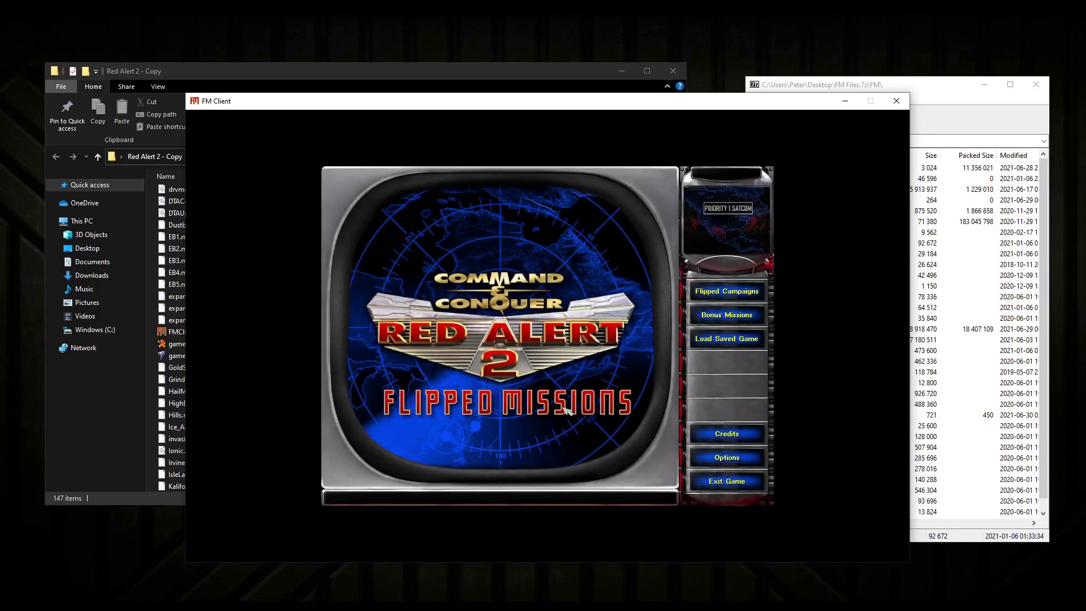
Step: Look through the flipped campaign missions, including the description of Allied Mission 4 - Home Front, and return to the main menu
left_click(723, 292)
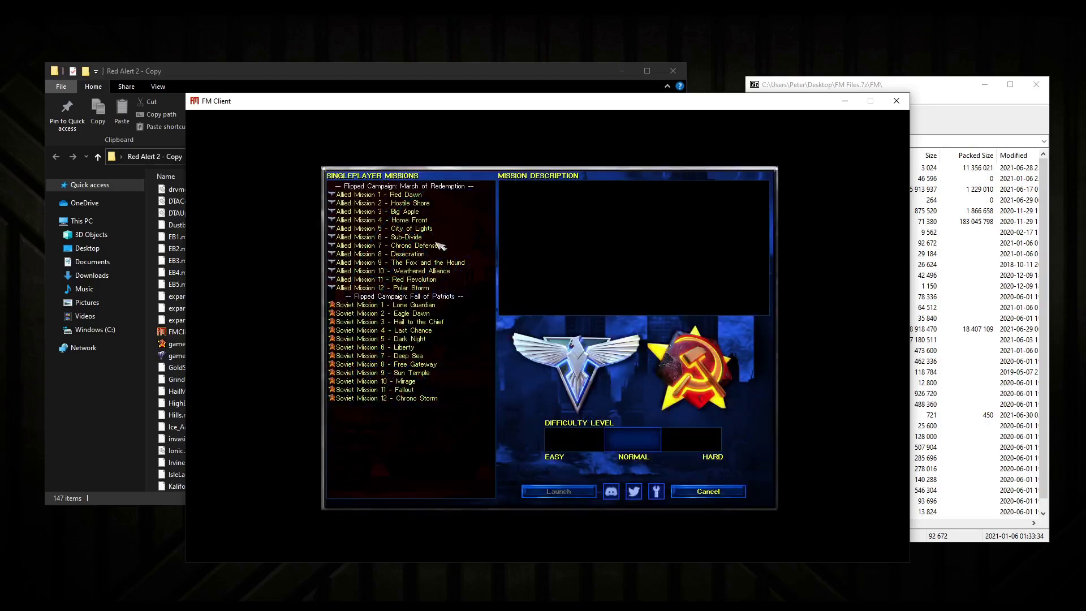
left_click(447, 203)
left_click(435, 374)
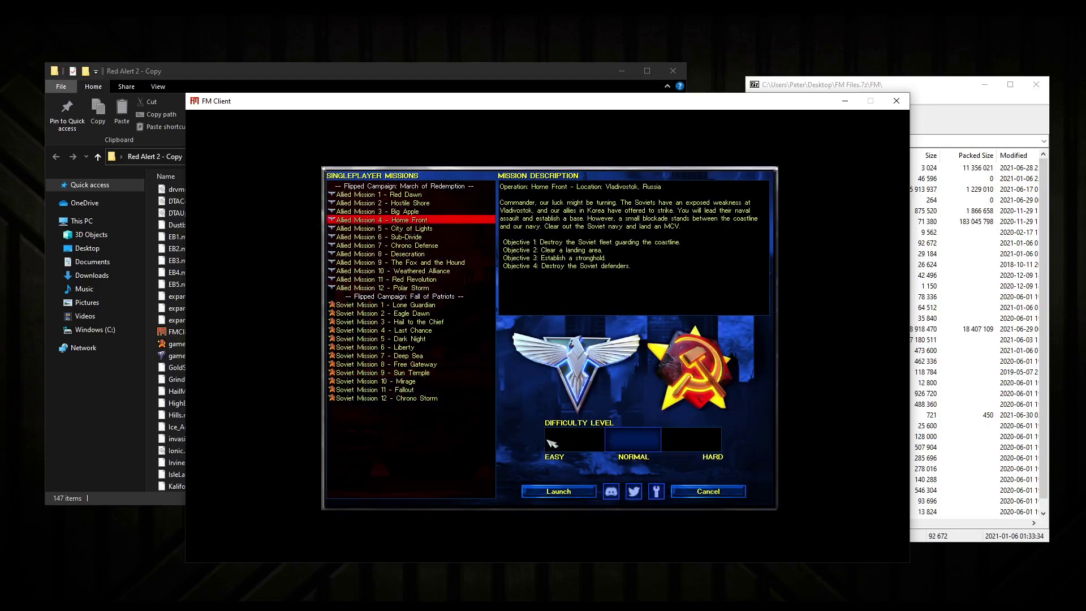
left_click(691, 496)
Step: Read the bonus mission descriptions for Desecration - Vladimir's Perspective and Red Revolution - Yuri's Perspective, and view the credits page
left_click(743, 316)
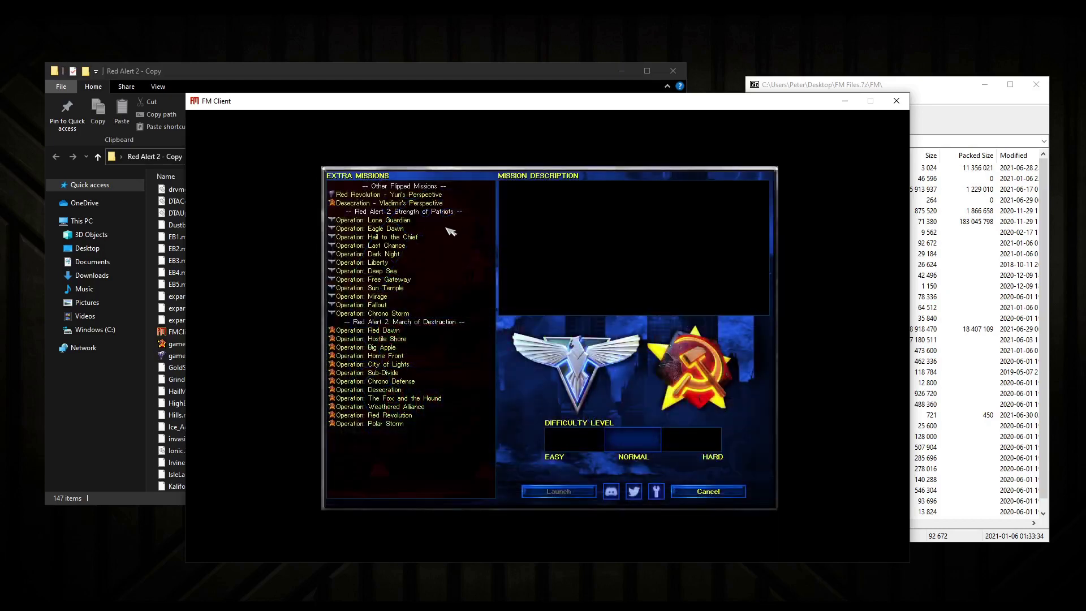
left_click(408, 372)
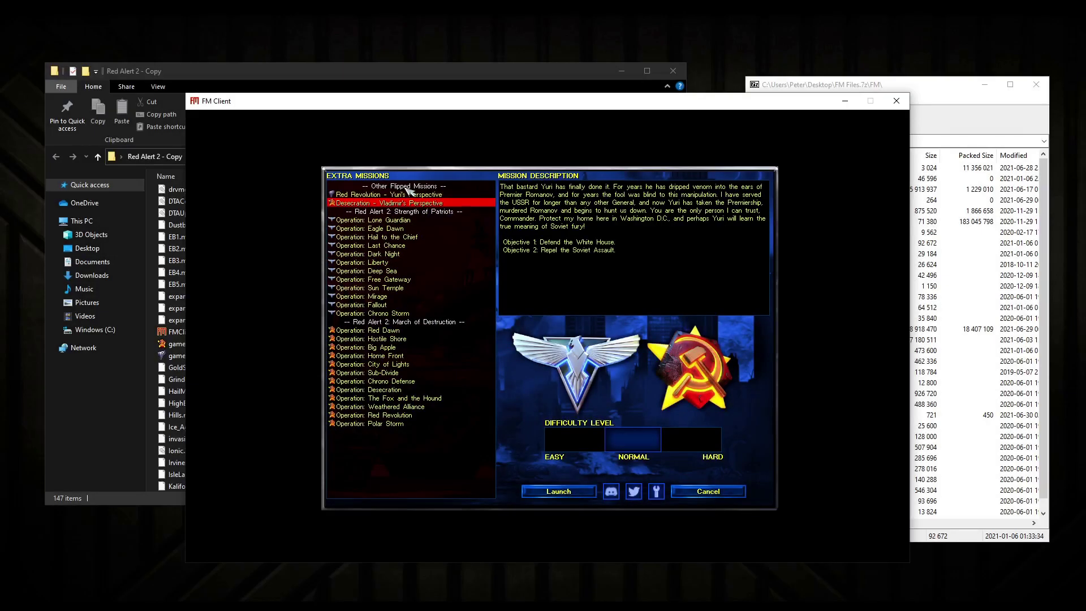
left_click(413, 196)
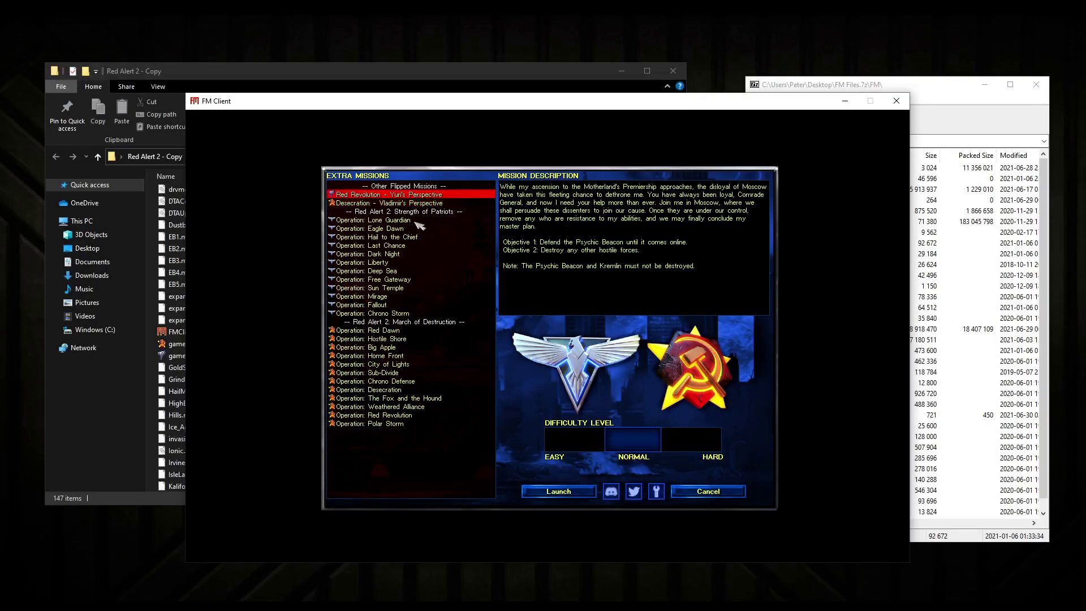
left_click(708, 495)
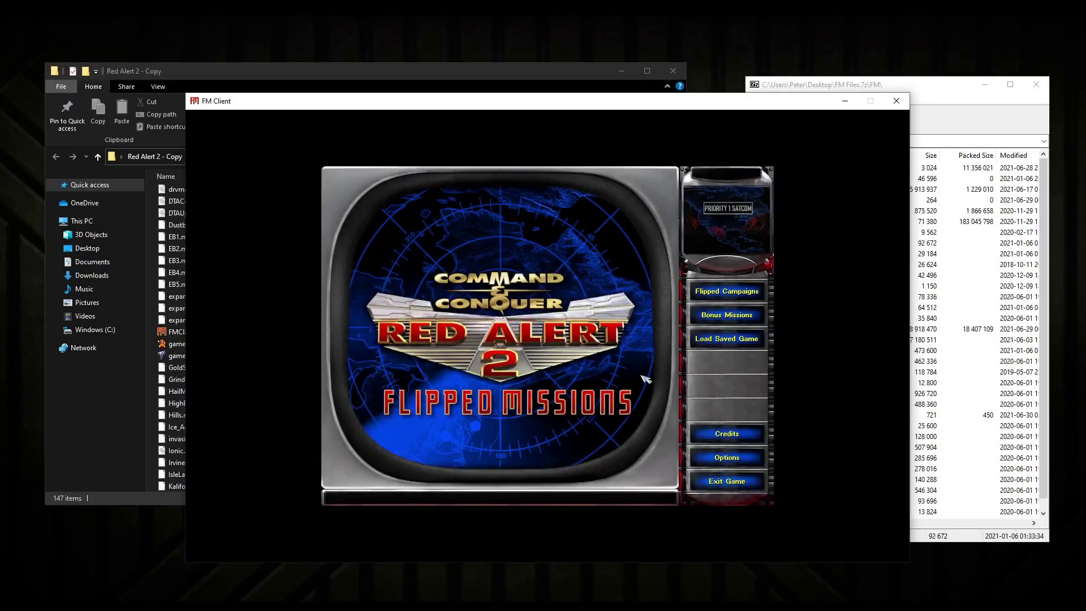
left_click(715, 433)
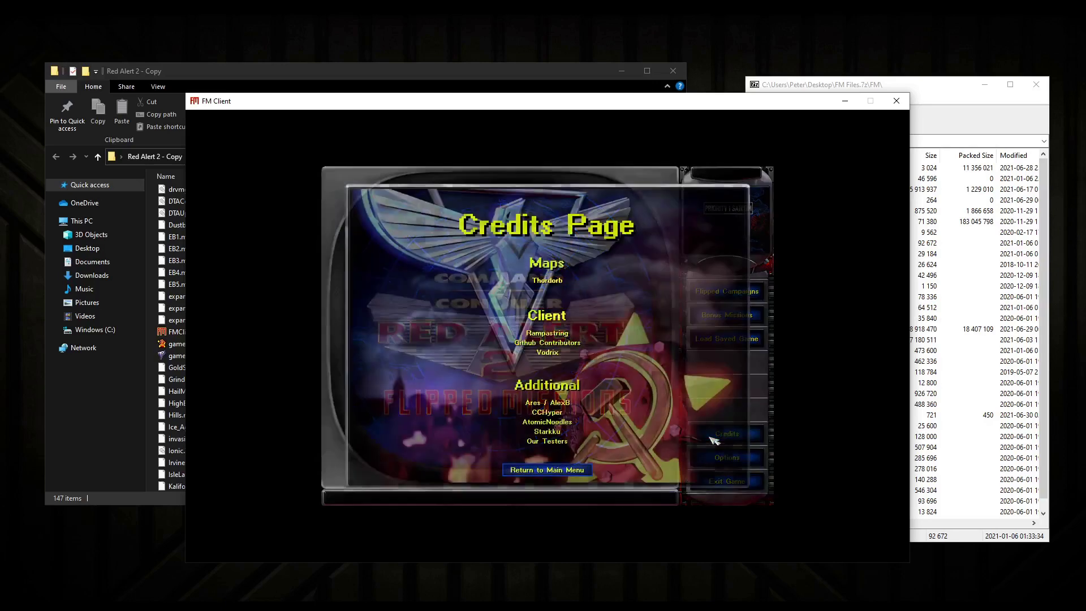
left_click(566, 471)
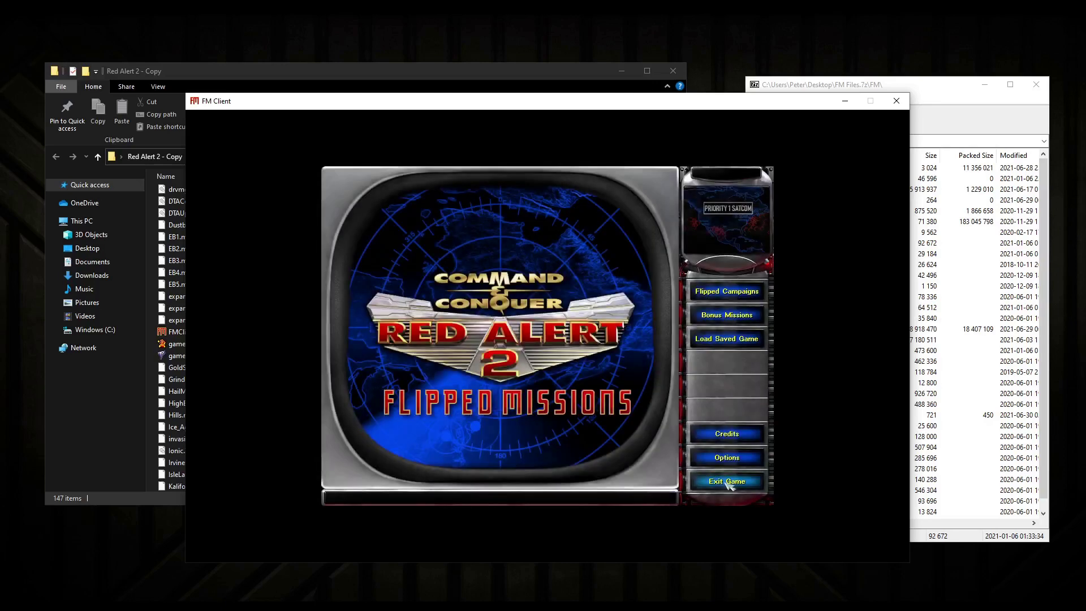
Step: Exit the Flipped Missions client and close the FM Files.7z archive and Red Alert 2 - Copy folder windows
left_click(728, 482)
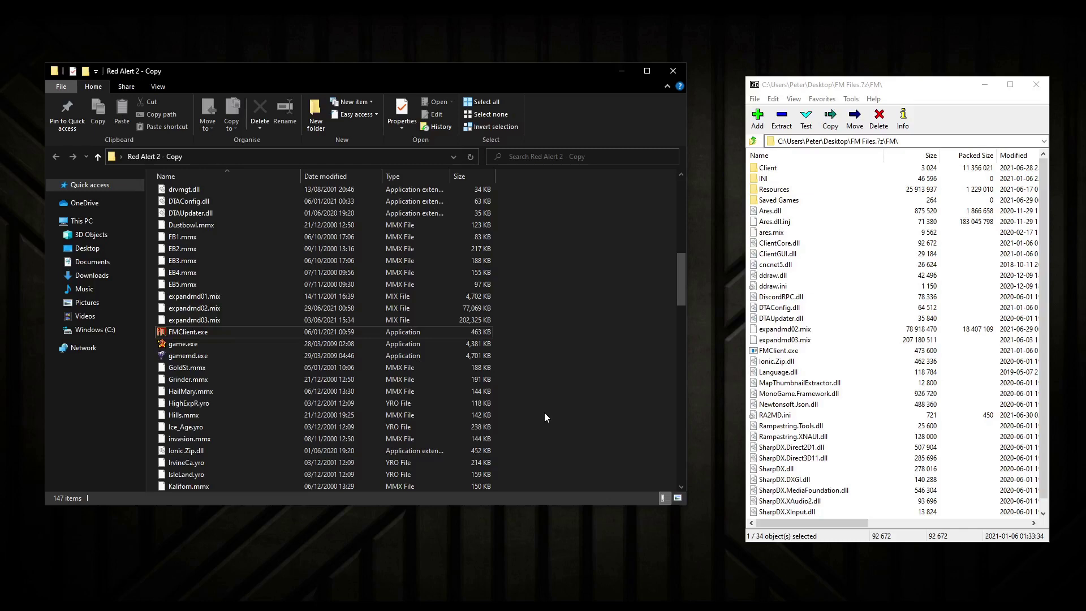
left_click(1038, 86)
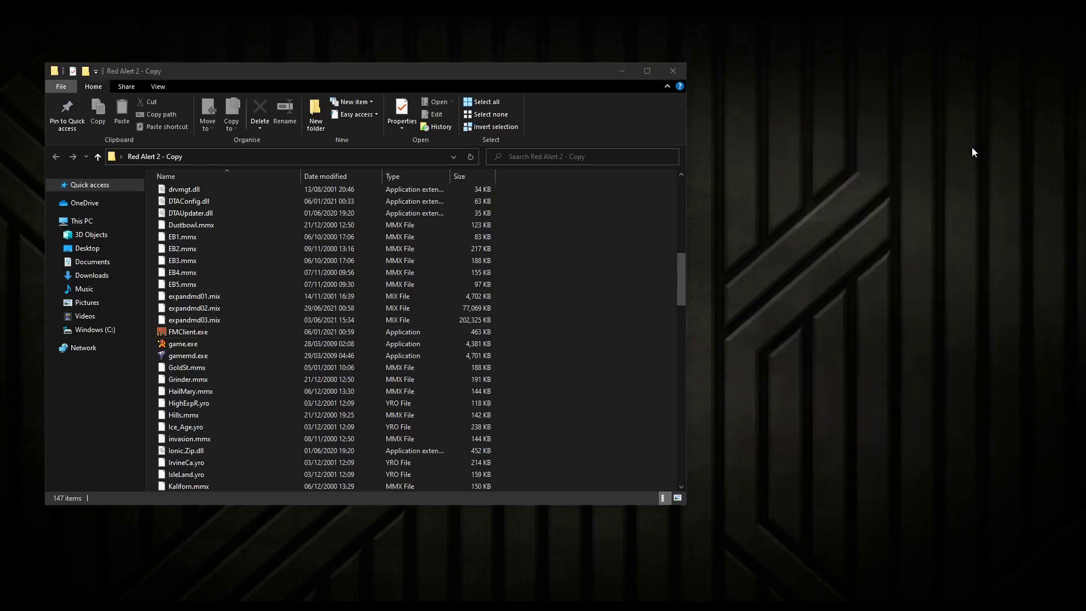
left_click(678, 73)
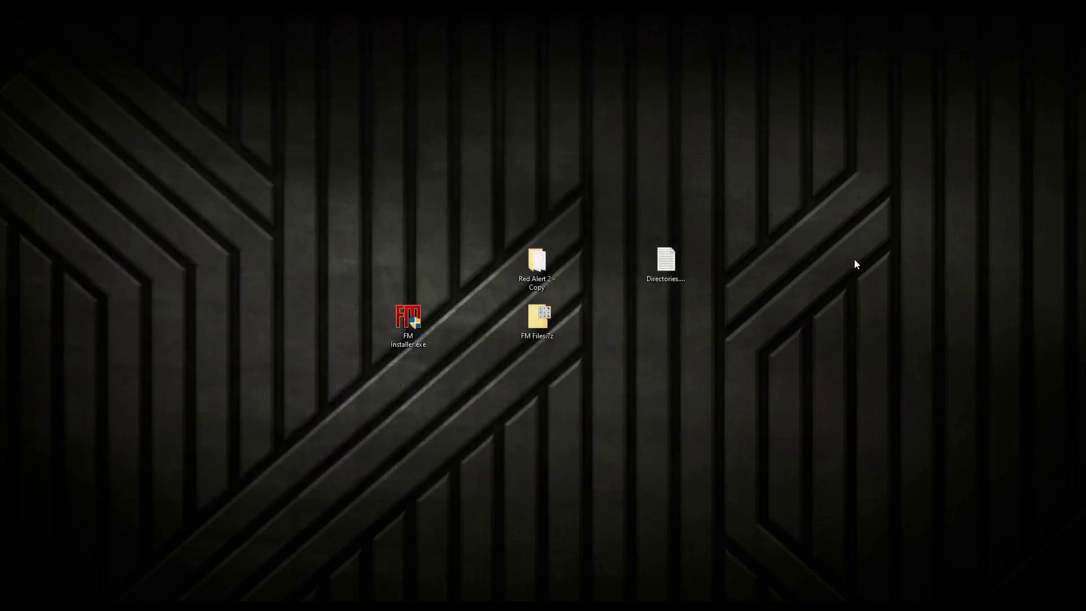